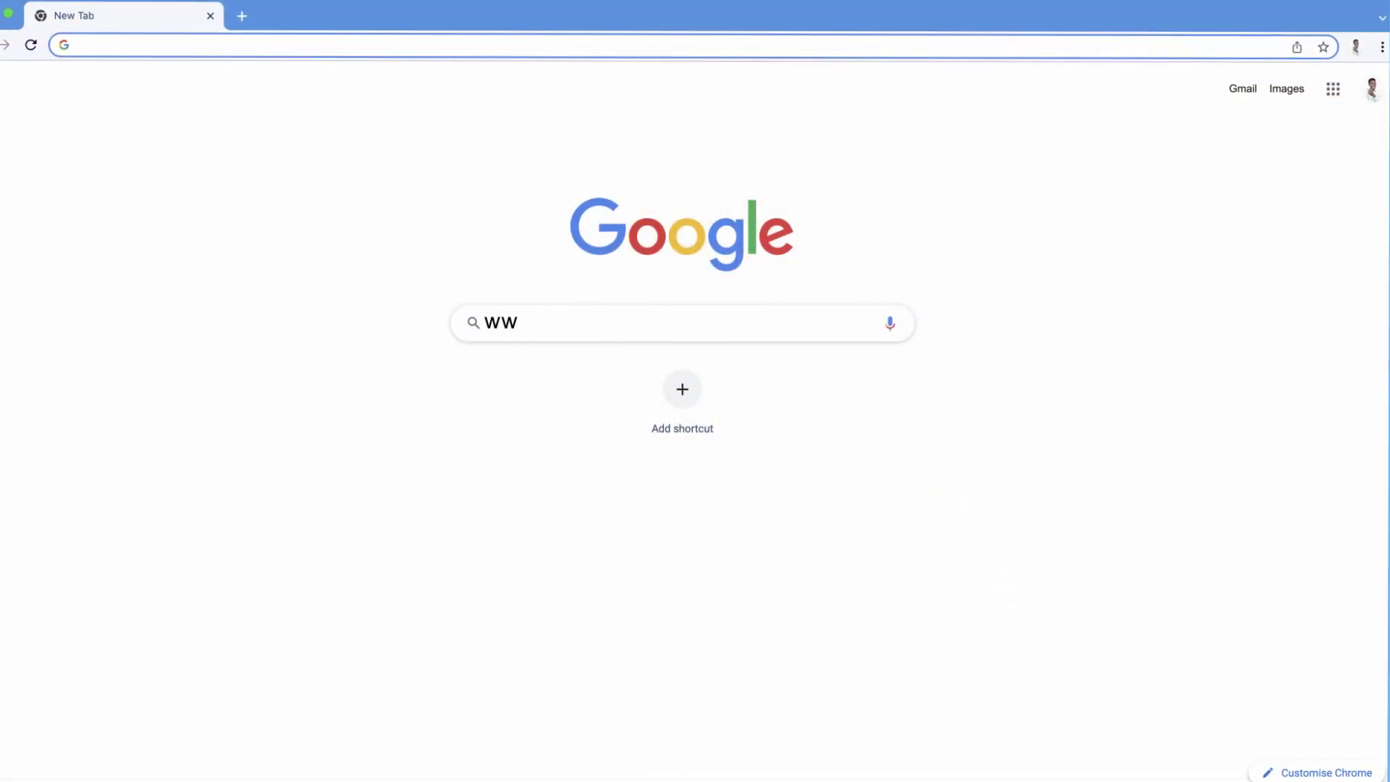
pyautogui.write('.go.ug')
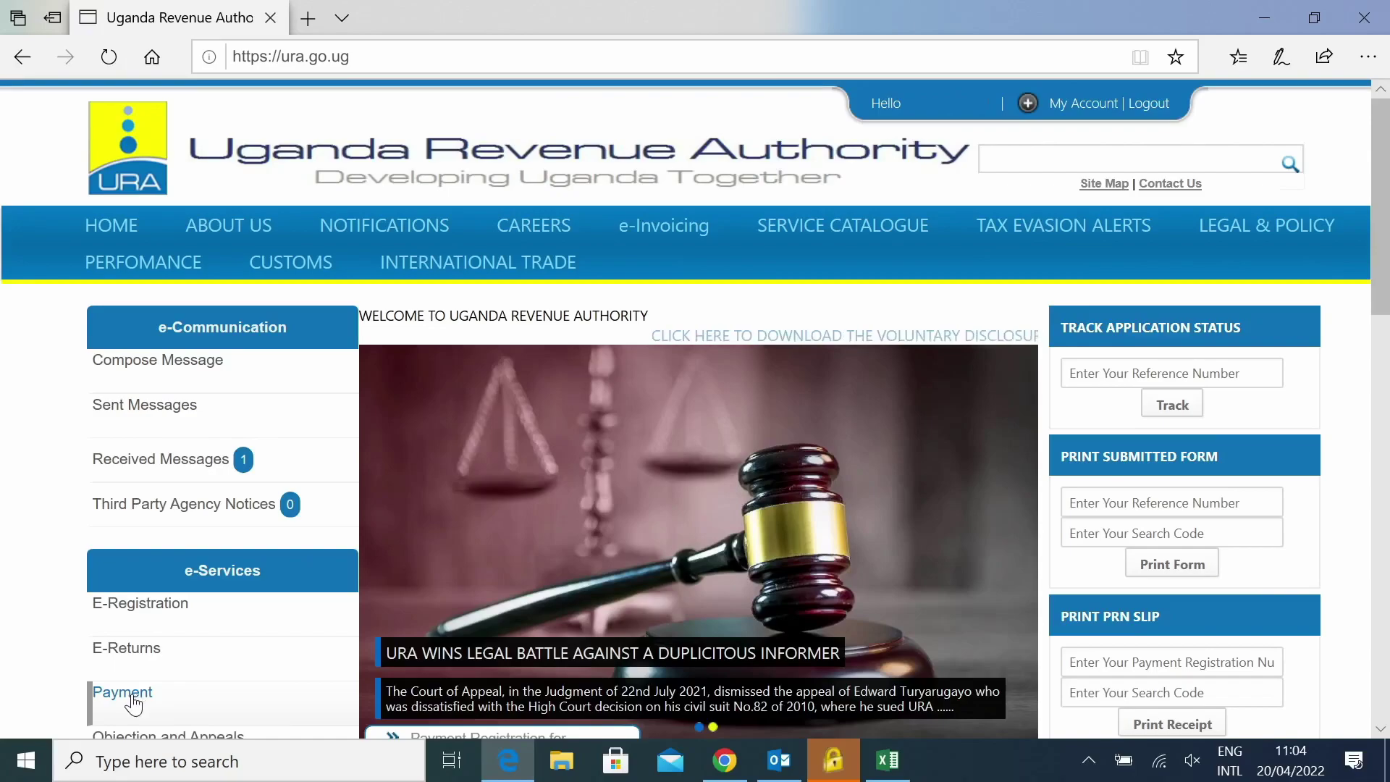
pyautogui.scroll(-3, 145, 651)
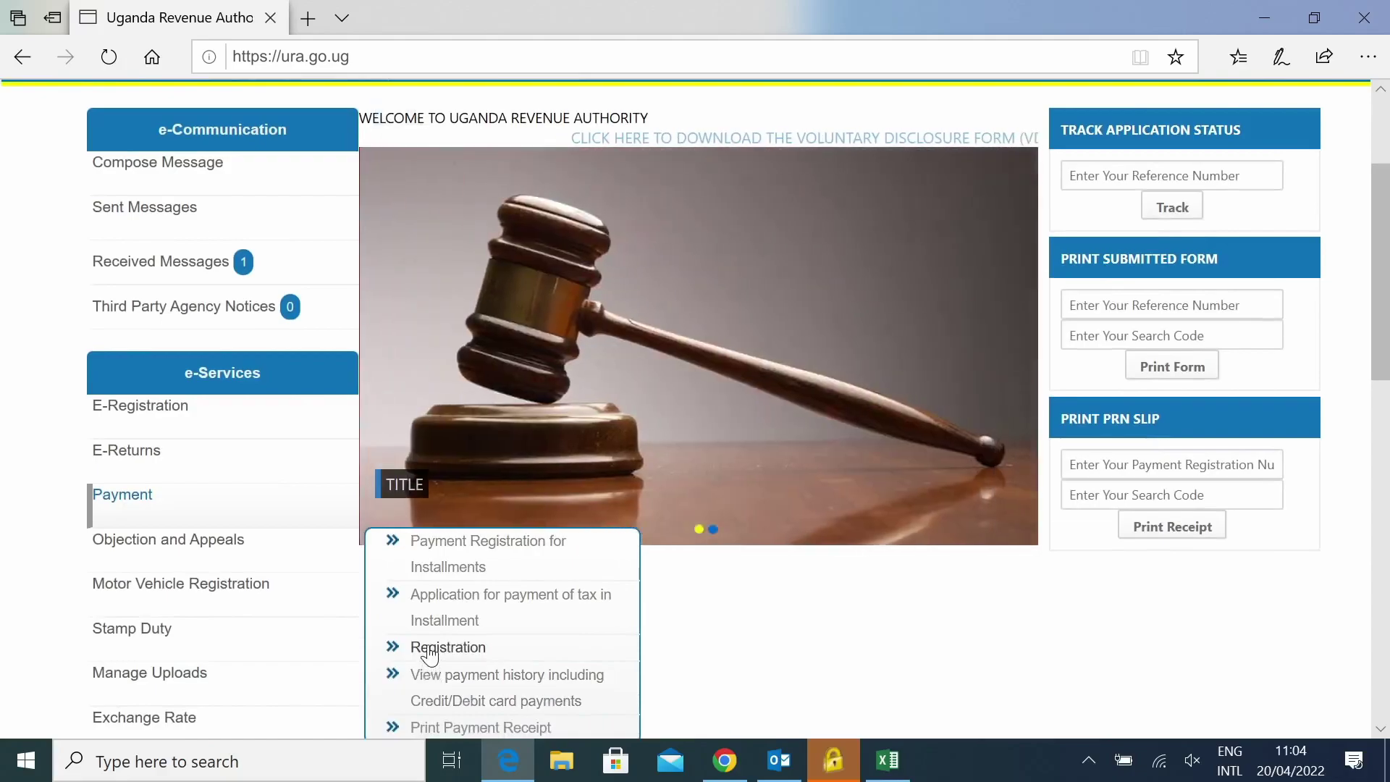
pyautogui.click(427, 647)
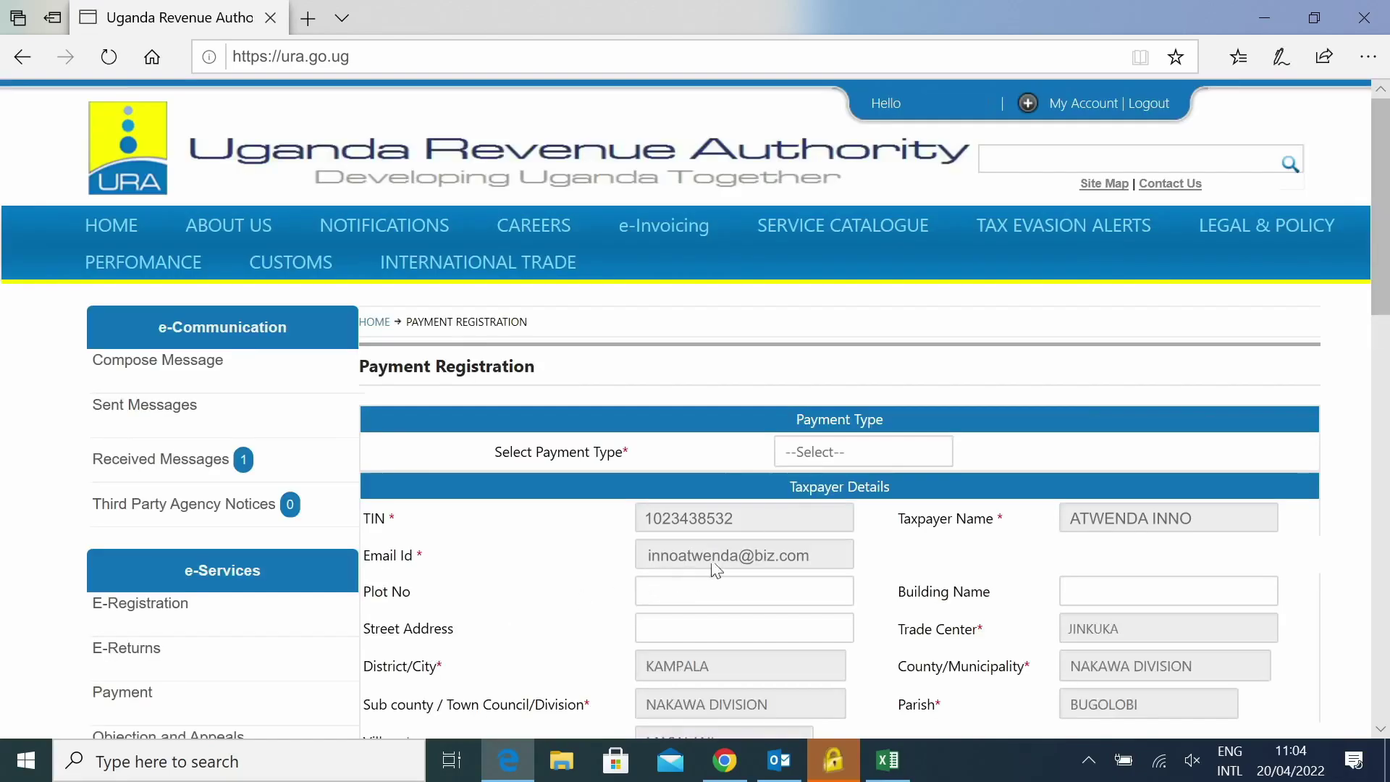
# Choose DT as the payment type and bring up the Tax Head choices
pyautogui.click(796, 450)
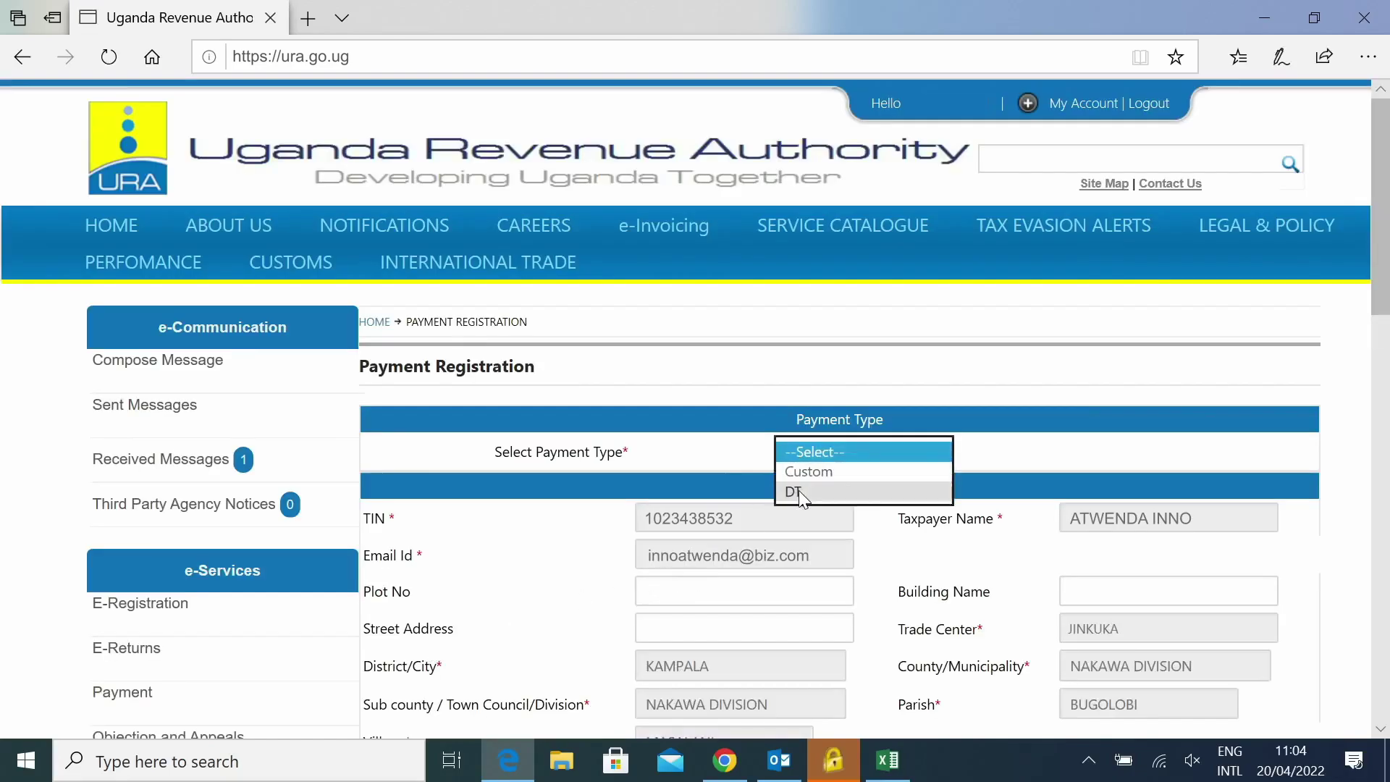
pyautogui.click(796, 492)
pyautogui.scroll(-2, 672, 518)
pyautogui.scroll(-5, 671, 518)
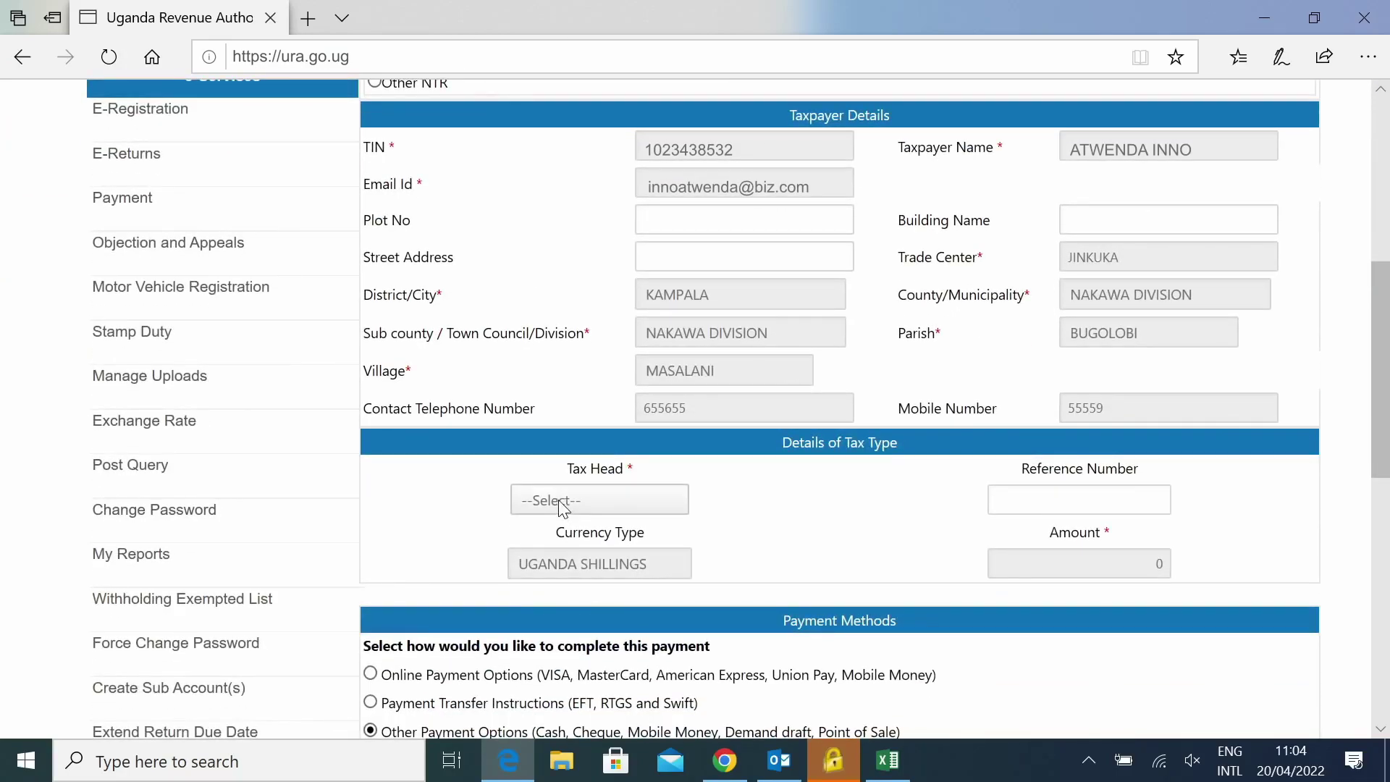
pyautogui.click(564, 501)
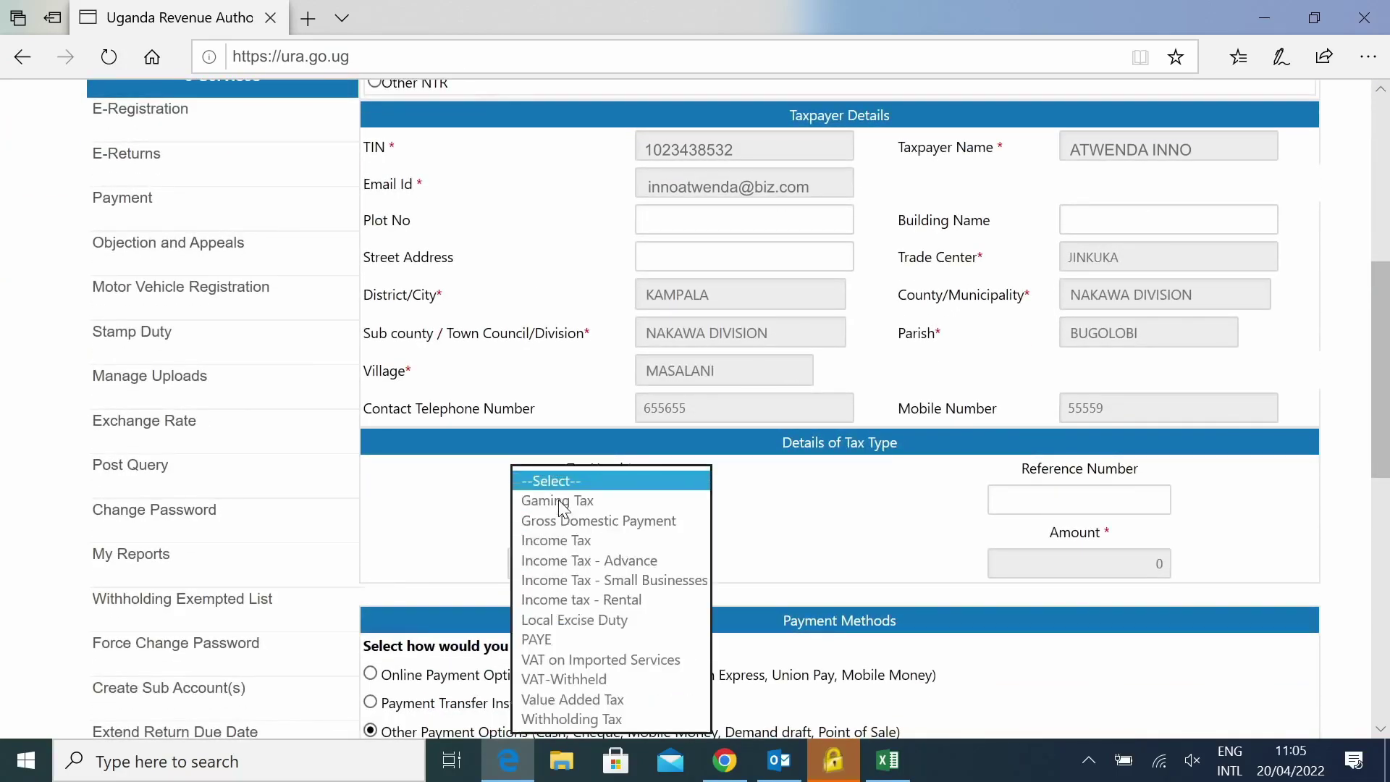
# Choose Income Tax - Small Businesses with assessment start date 1 July 2021
pyautogui.click(569, 581)
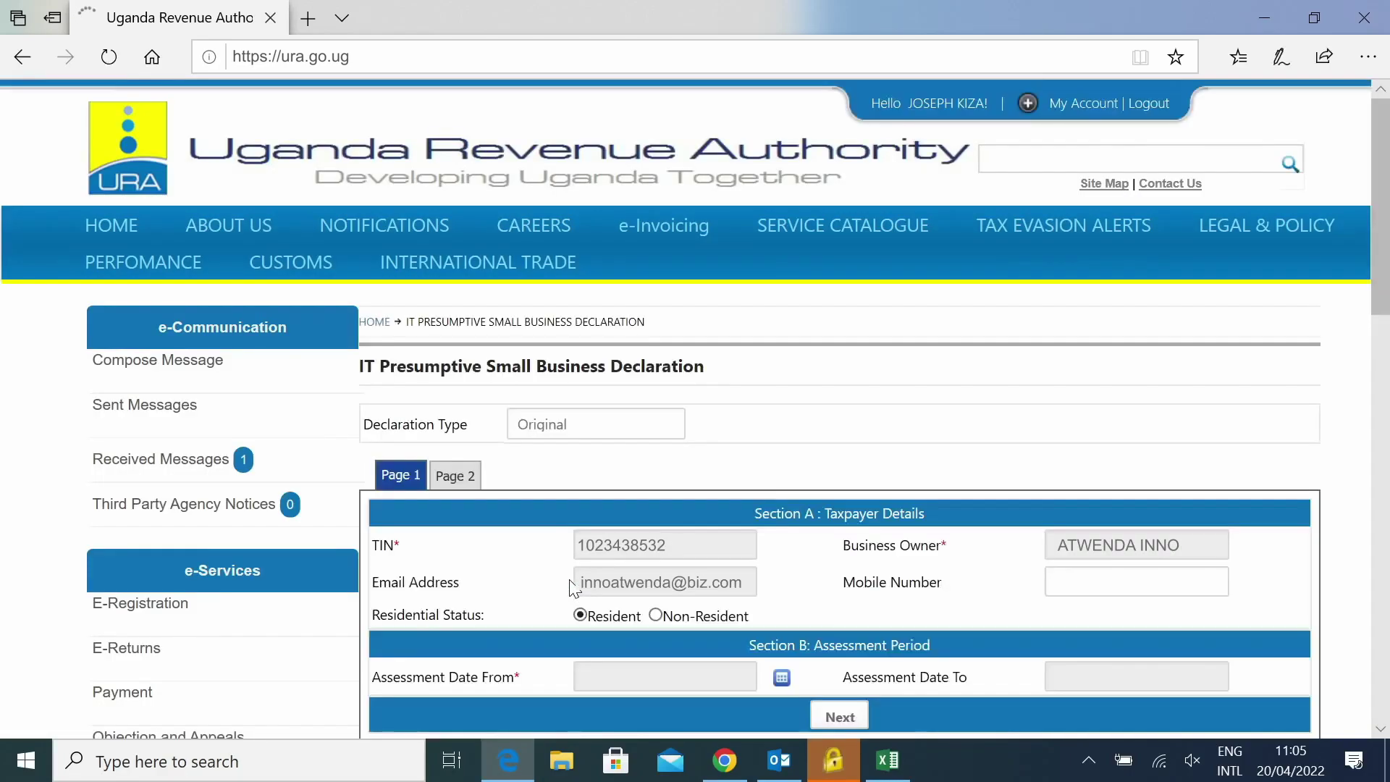
pyautogui.scroll(-4, 751, 487)
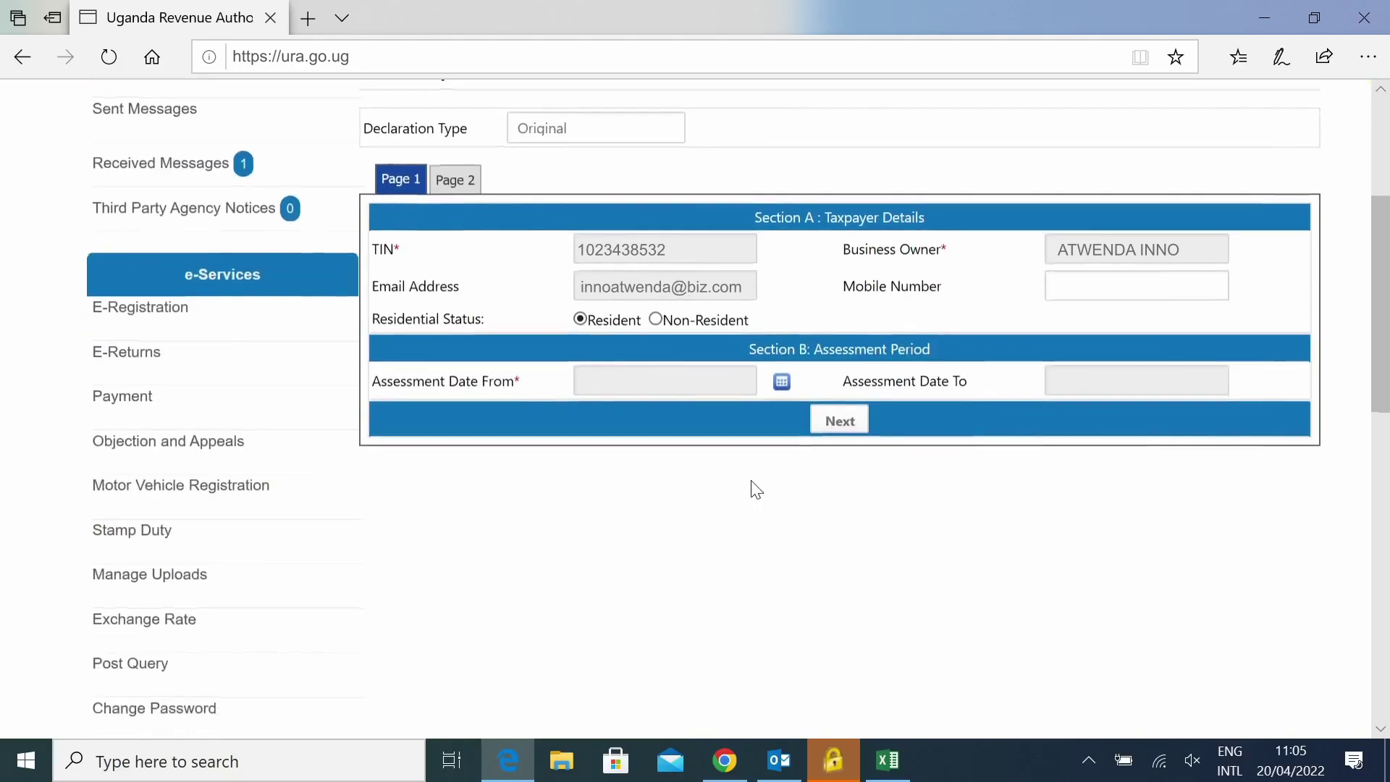
pyautogui.click(782, 381)
pyautogui.click(753, 421)
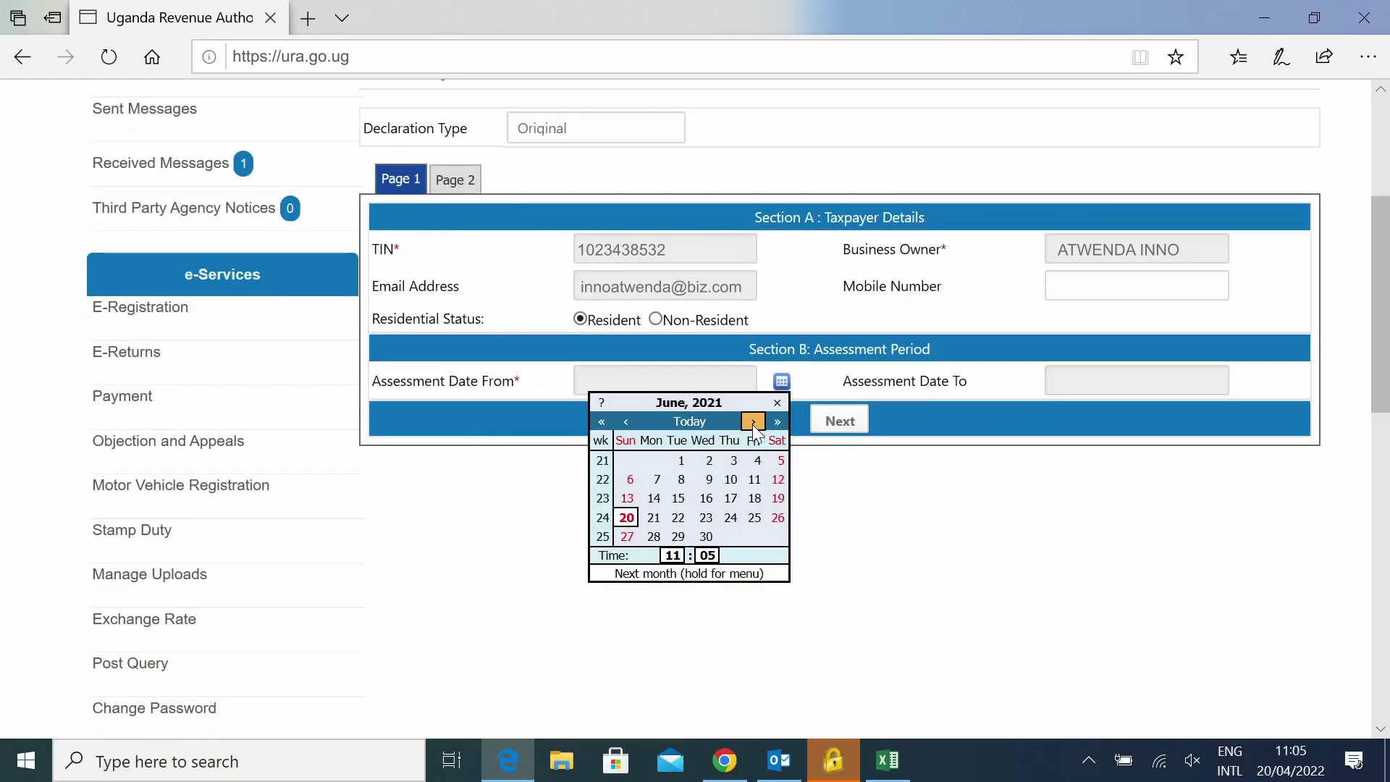
pyautogui.click(752, 422)
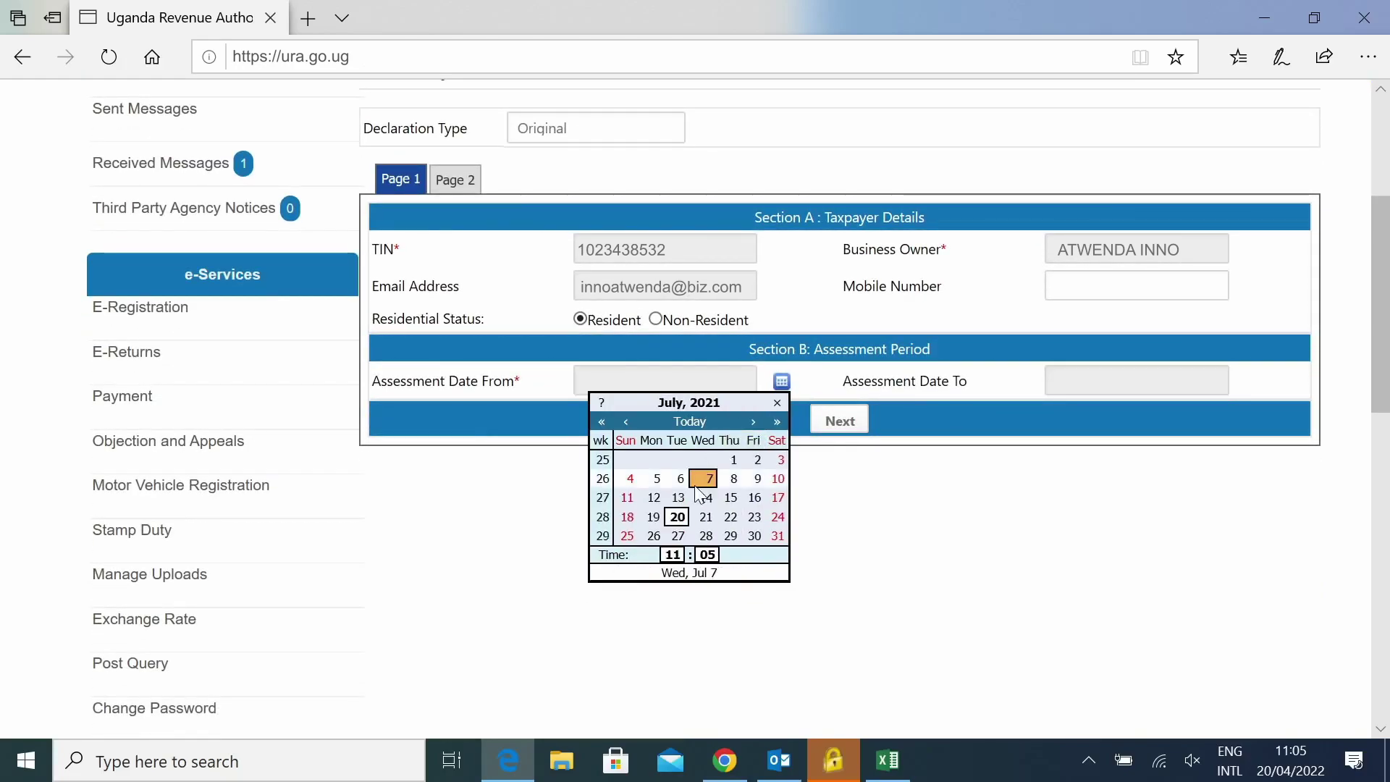
pyautogui.click(733, 461)
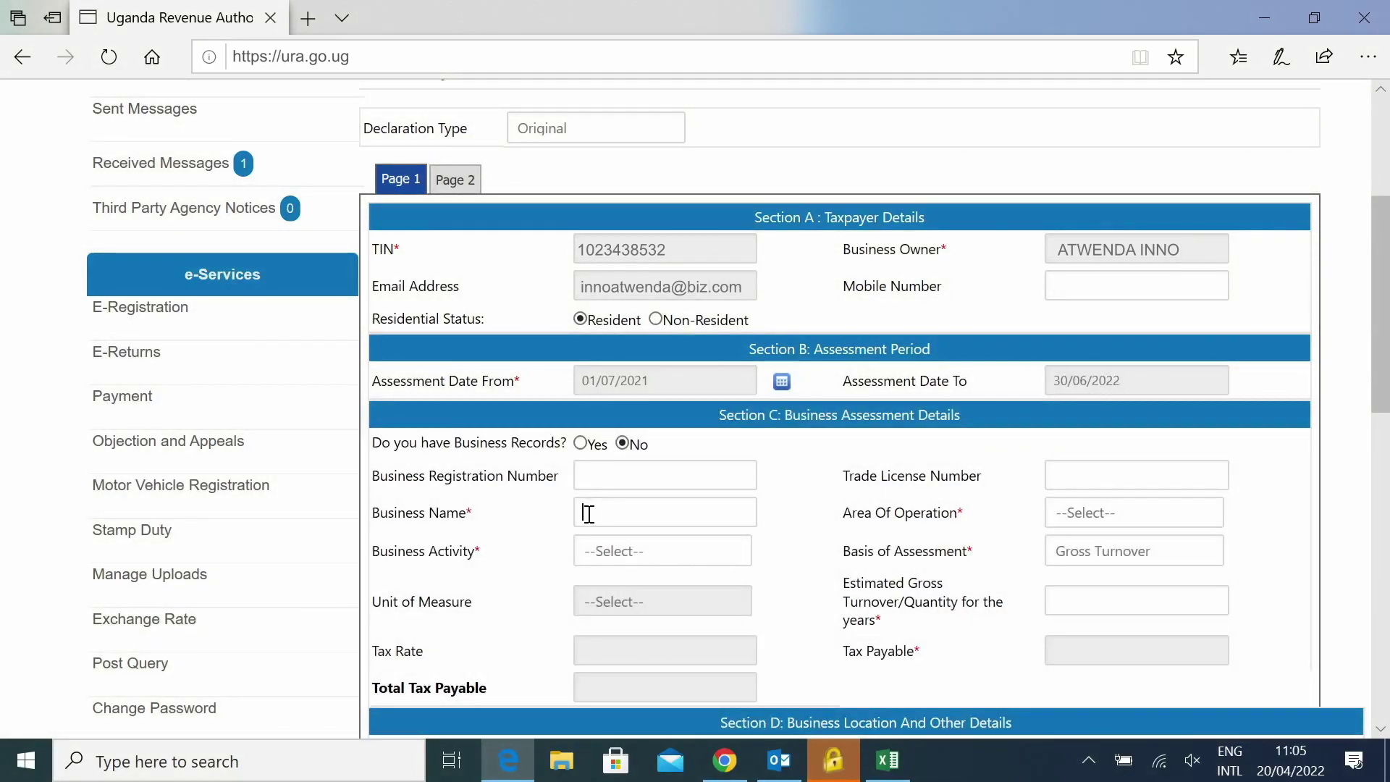
# Enter business name INNO ENTERPRISES LTD, area Kampala City and its Divisions, activity General Trade
pyautogui.click(743, 511)
pyautogui.write('INNO ENTERPRISES LTD')
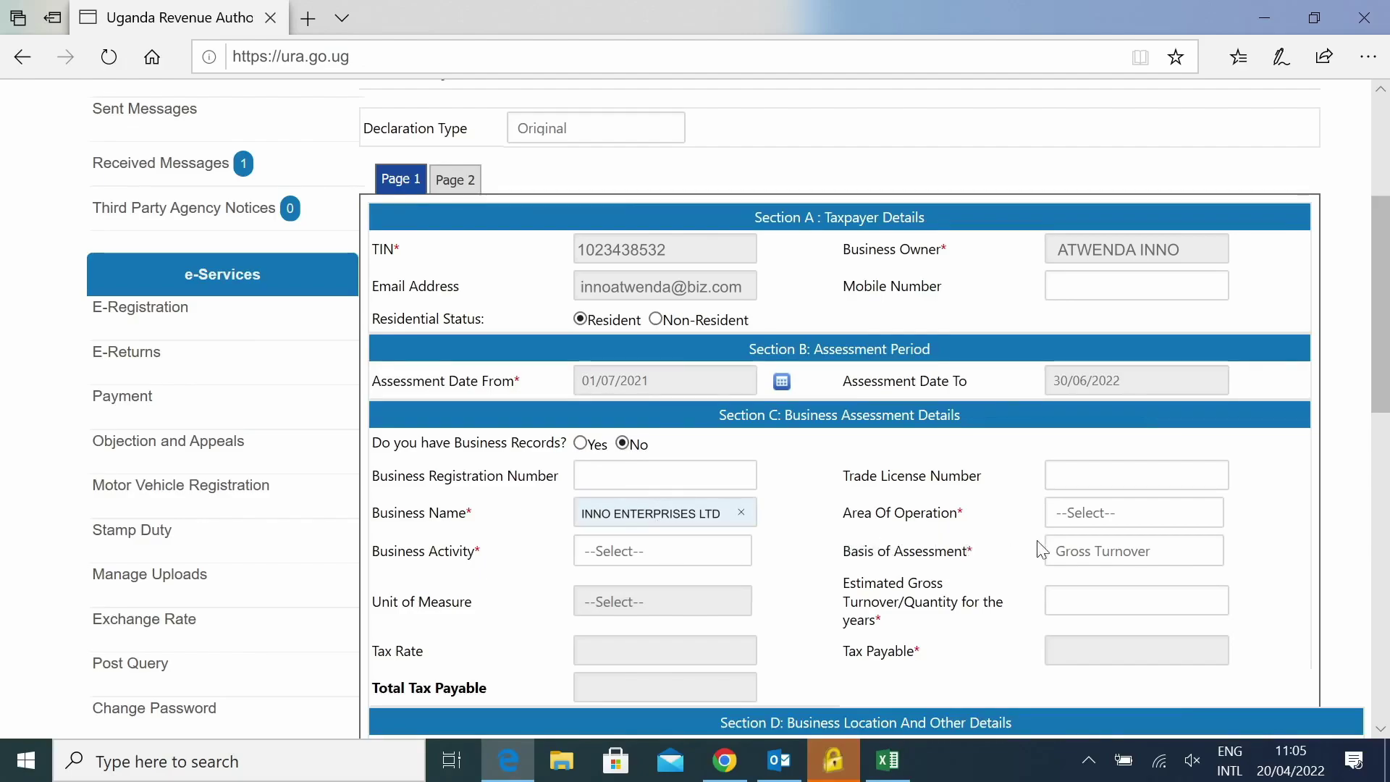
pyautogui.click(1099, 511)
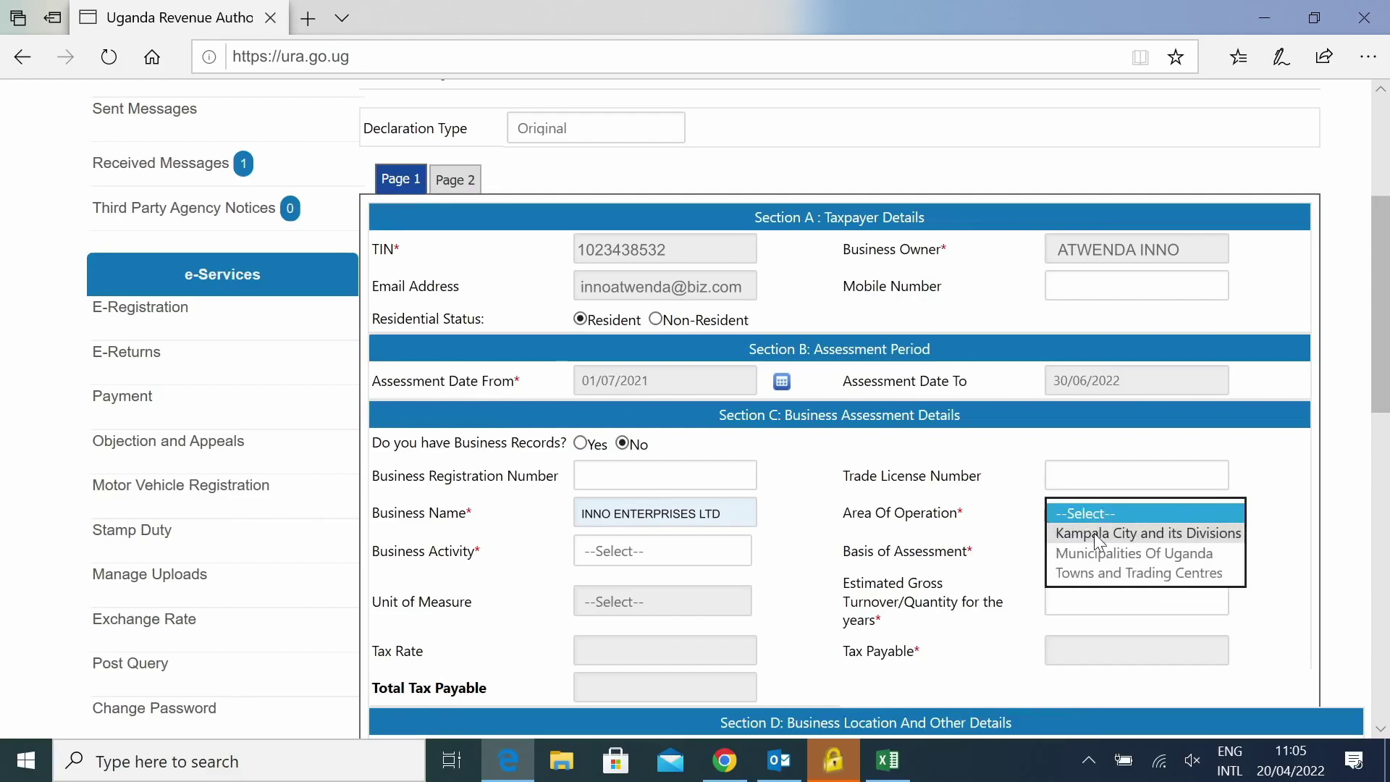
pyautogui.click(1097, 535)
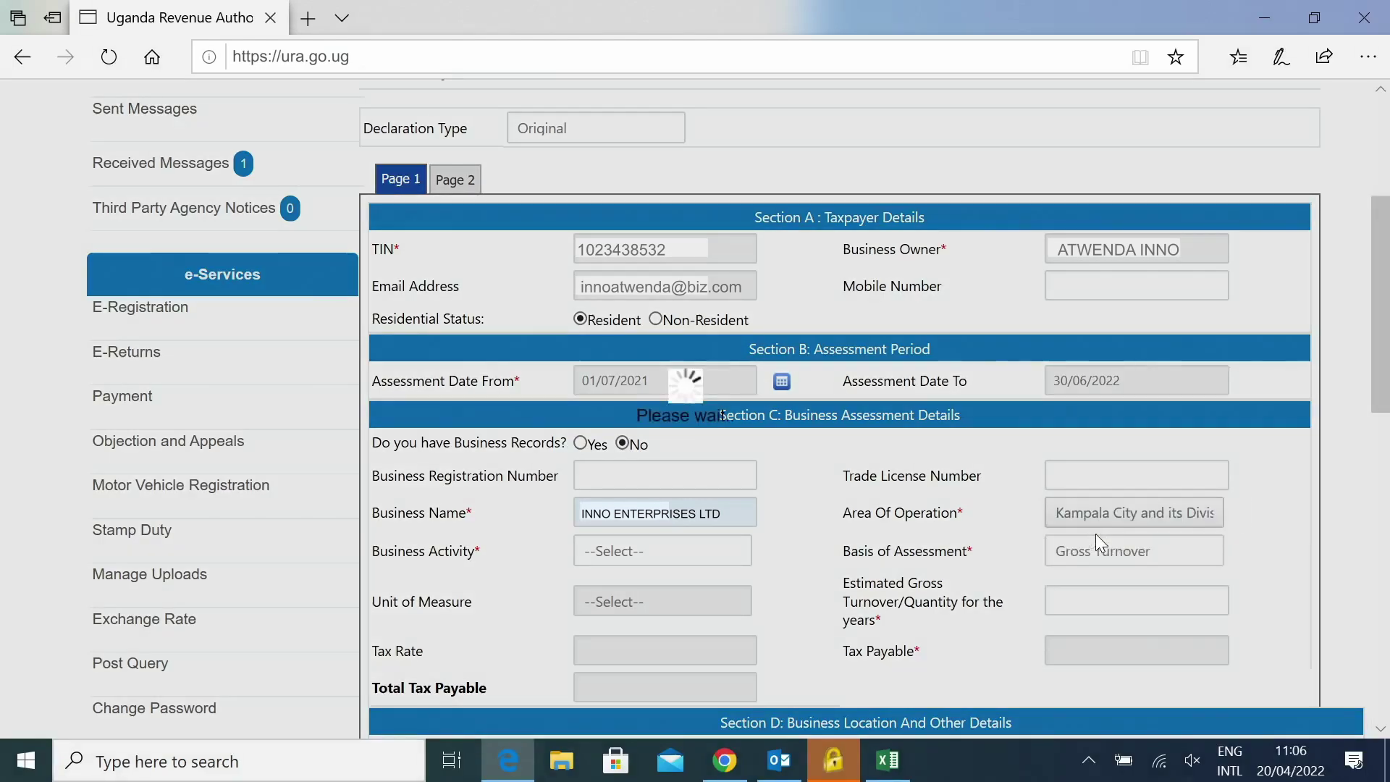
pyautogui.click(612, 548)
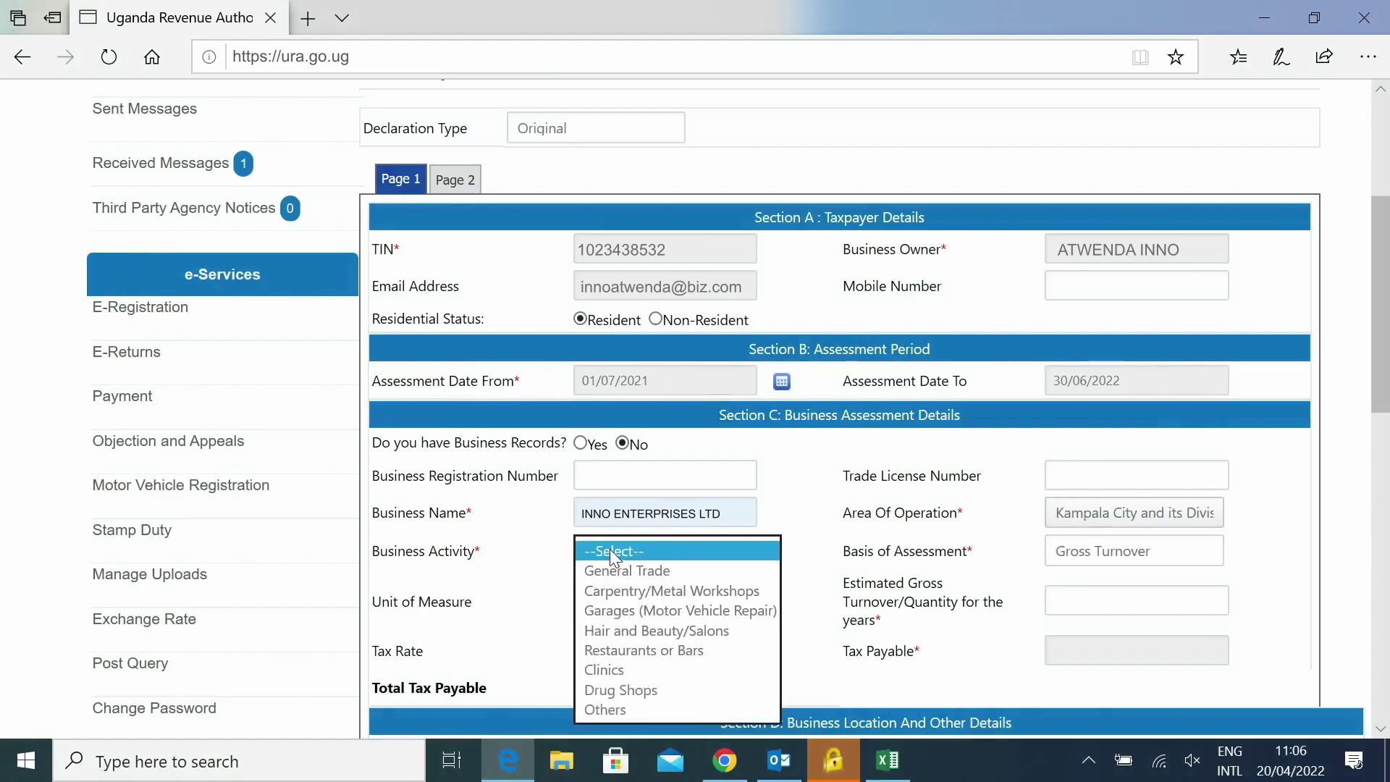
pyautogui.click(612, 572)
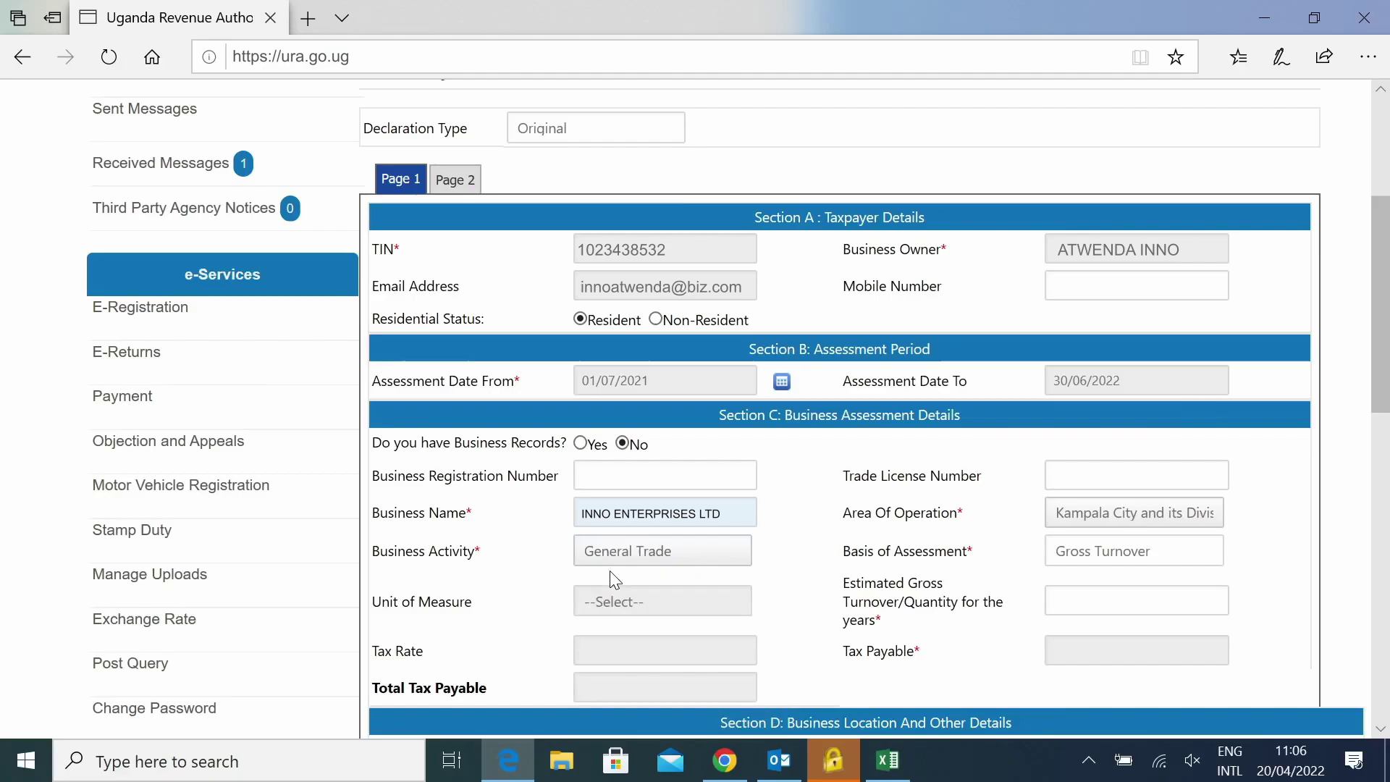
# Enter an estimated gross turnover of 40000000 so tax payable is calculated
pyautogui.click(1058, 600)
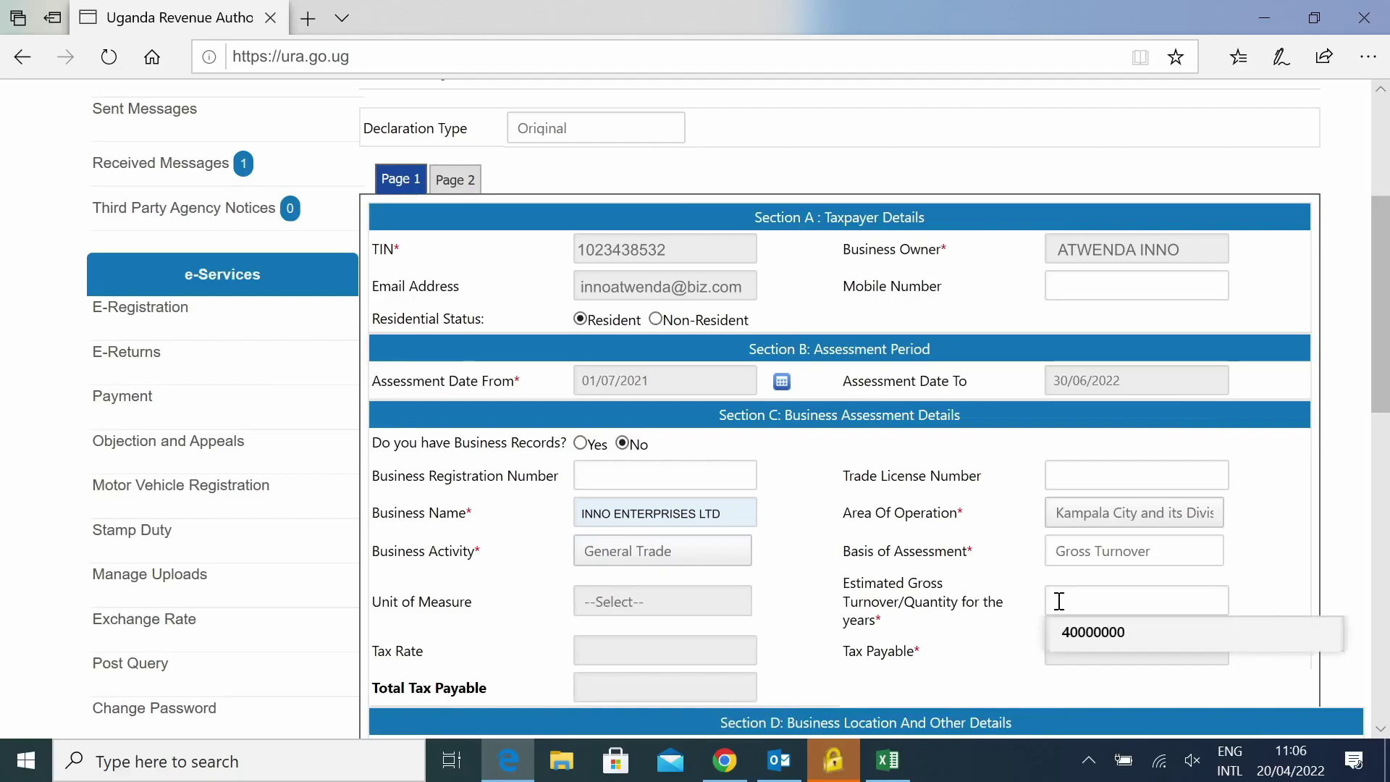
pyautogui.click(1086, 628)
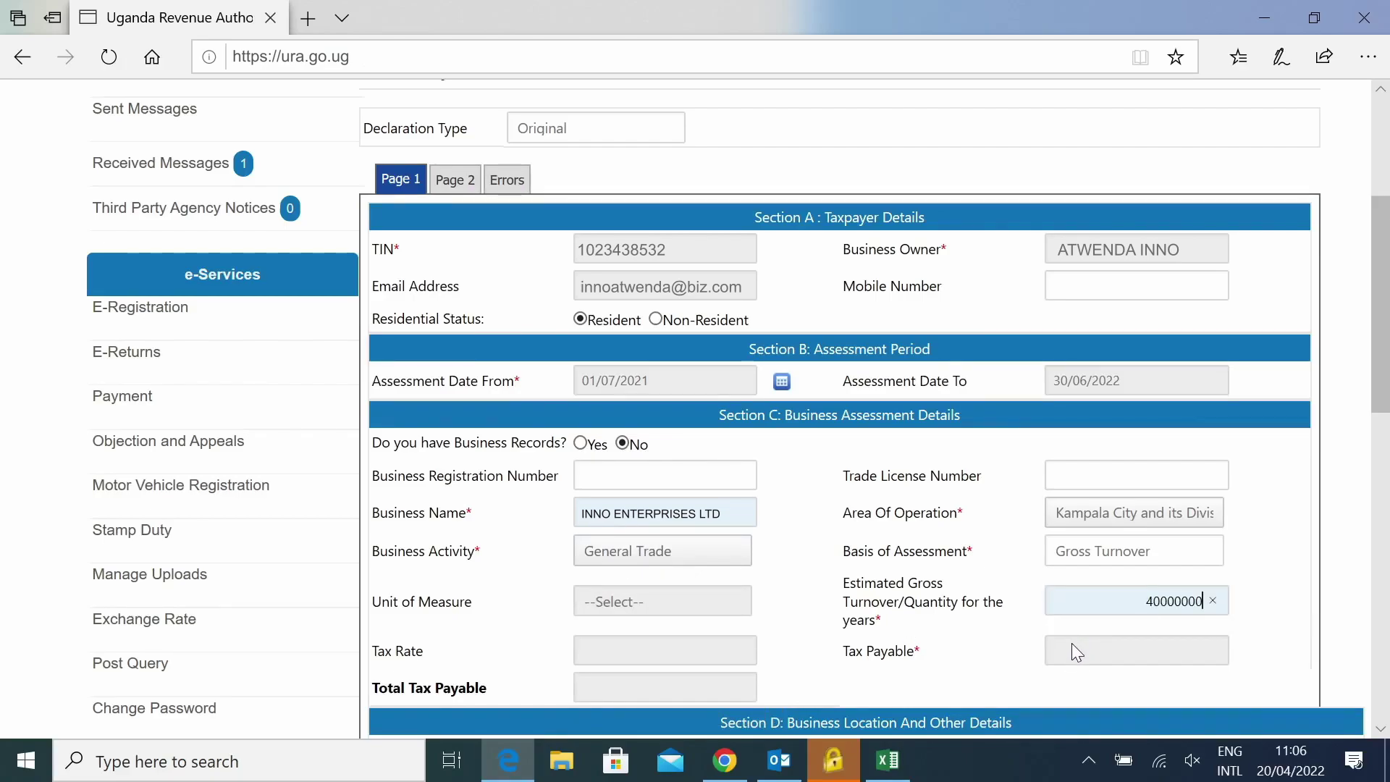
pyautogui.scroll(-4, 1070, 645)
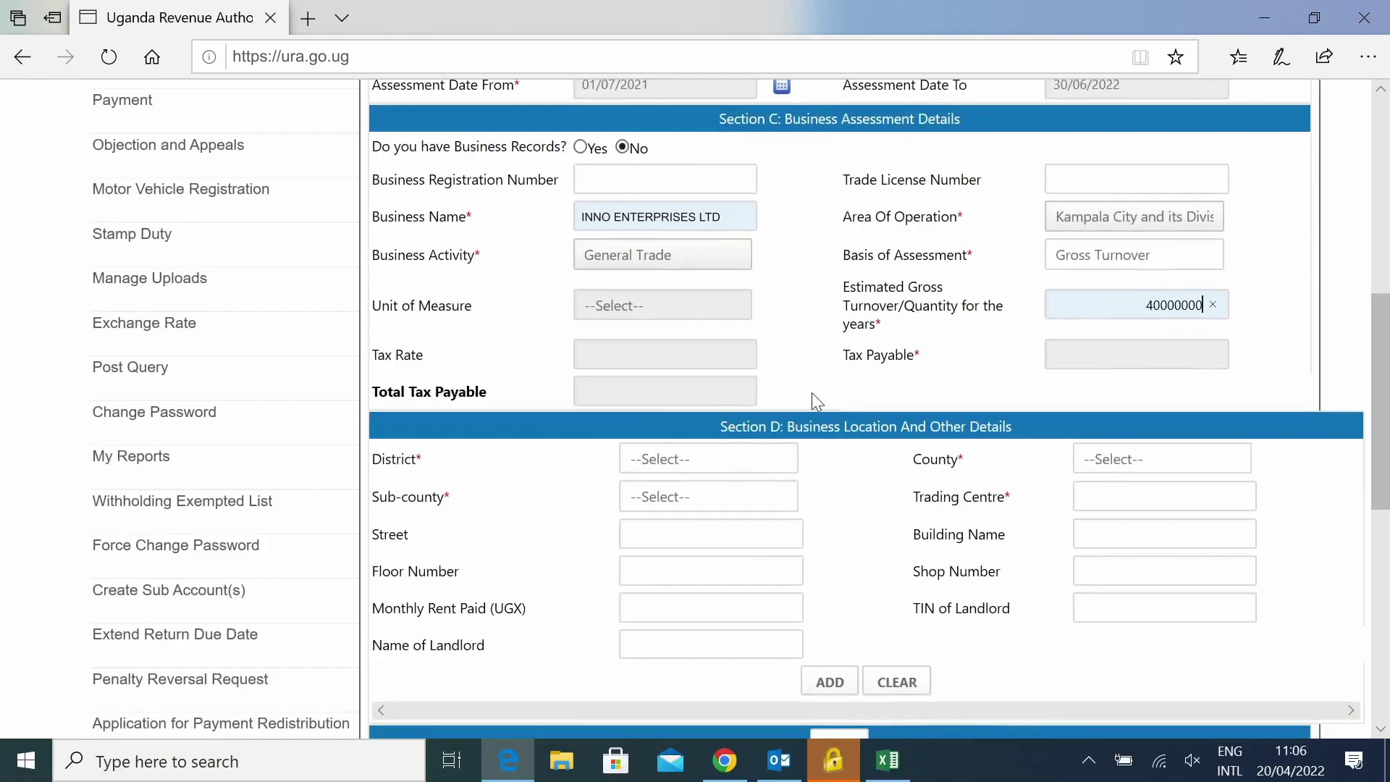
pyautogui.click(997, 388)
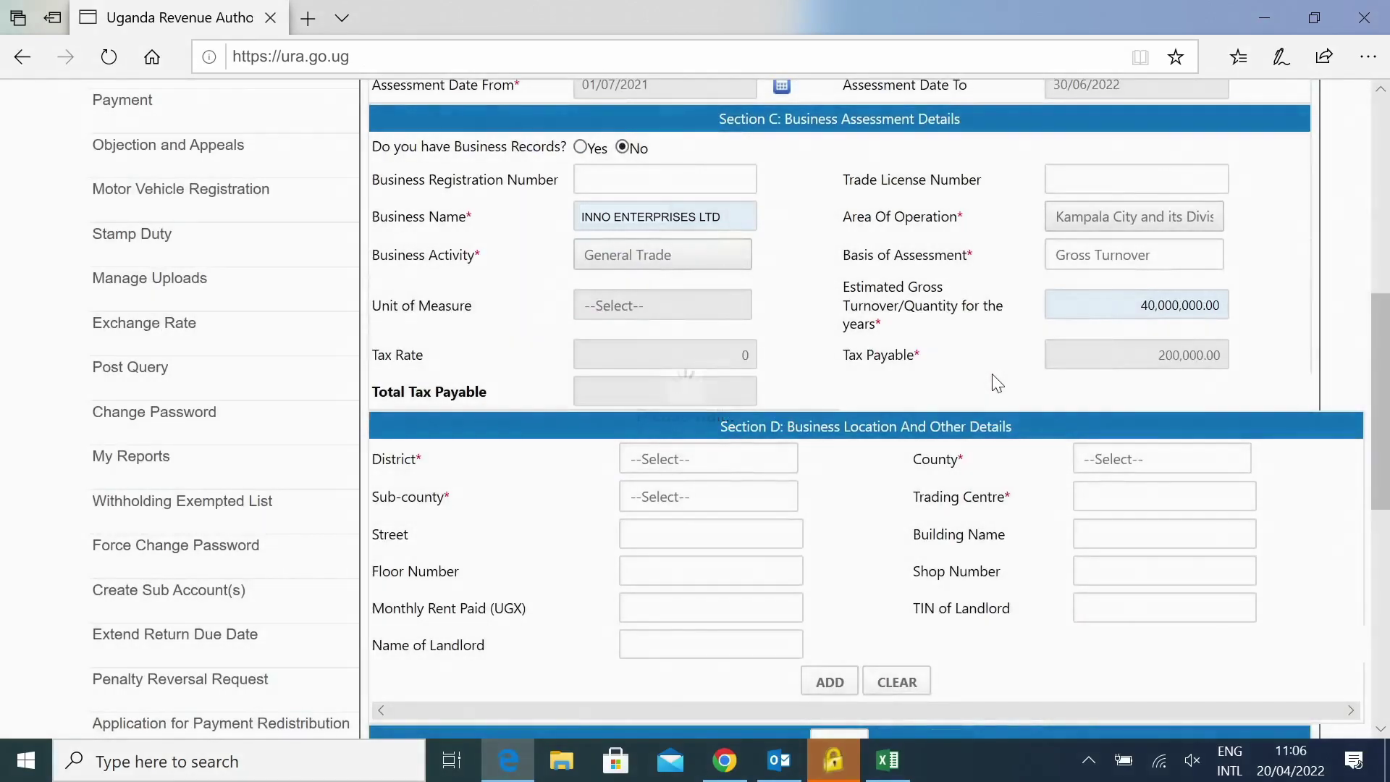
# Set district KAMPALA, county Kampala Central Division, and trading centre Nakasero
pyautogui.click(672, 459)
pyautogui.click(698, 481)
pyautogui.click(1102, 456)
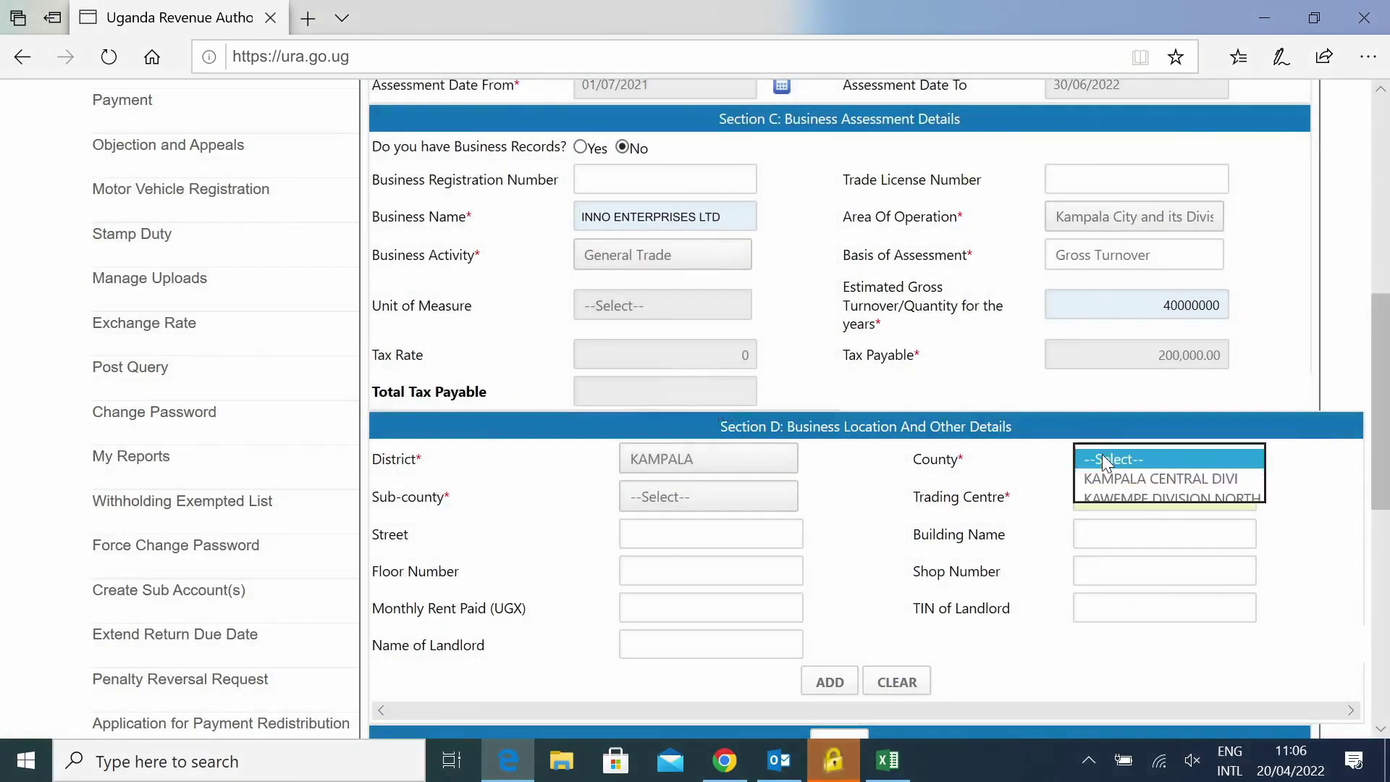
pyautogui.click(1112, 475)
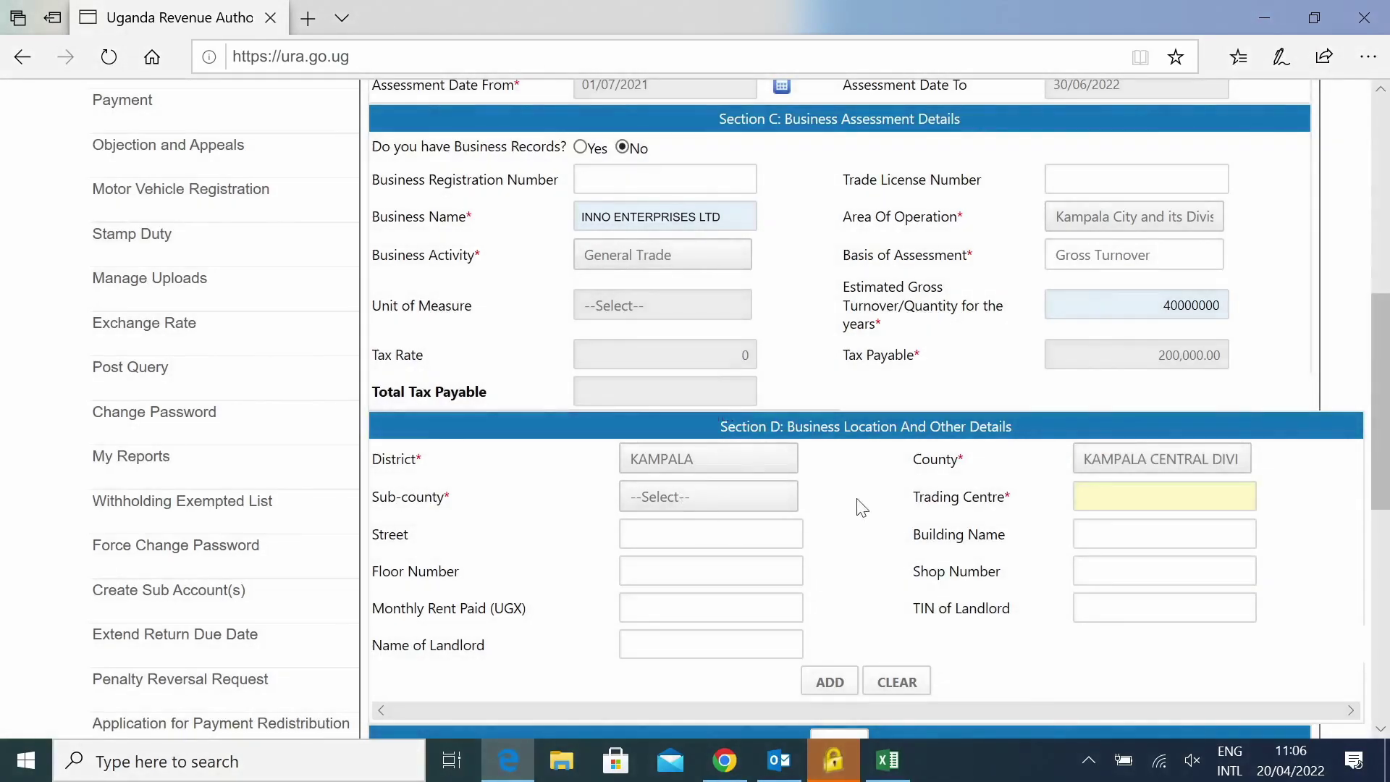
pyautogui.click(1103, 492)
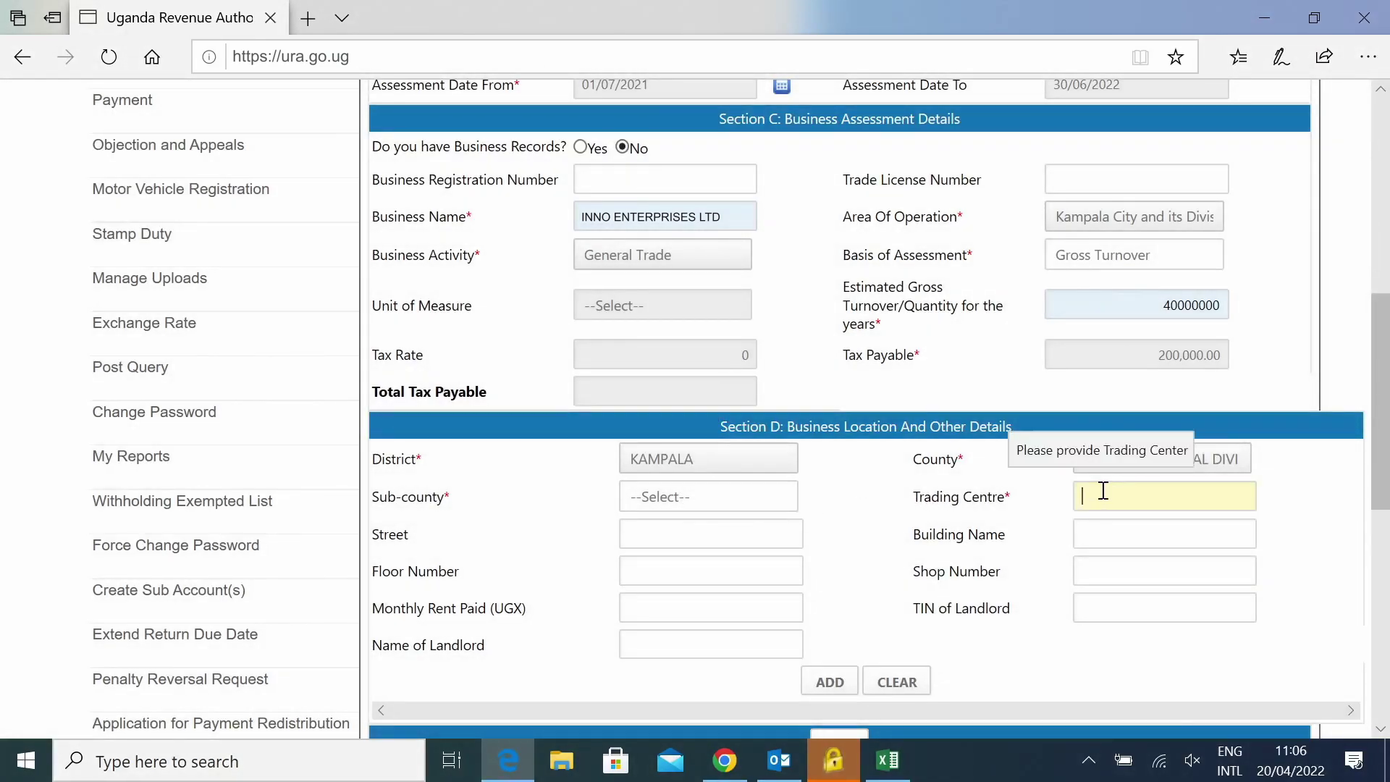
pyautogui.write('nakas')
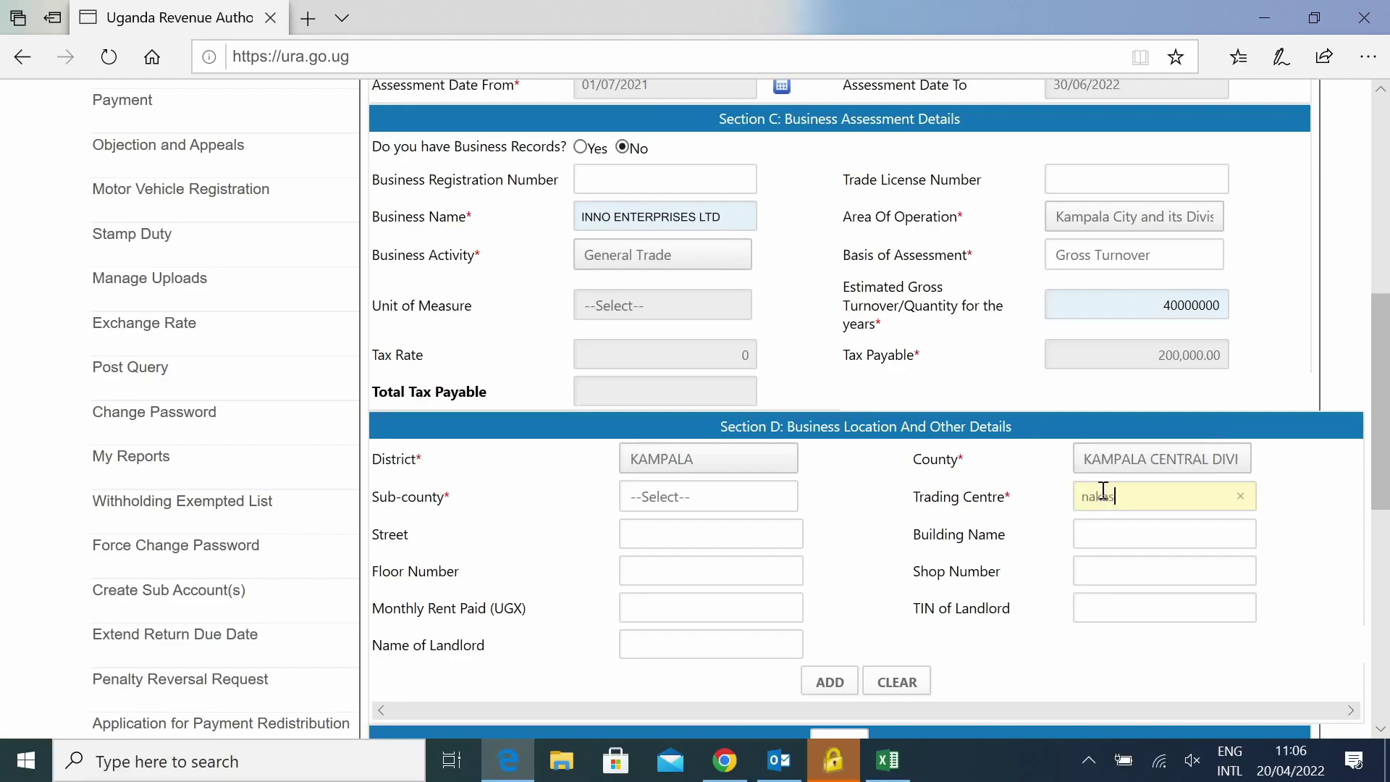
pyautogui.write('ero')
pyautogui.click(1092, 495)
pyautogui.press('BackSpace')
pyautogui.write('N')
# Fill the missing sub-county as Kampala Central Division after the ADD warning
pyautogui.click(828, 684)
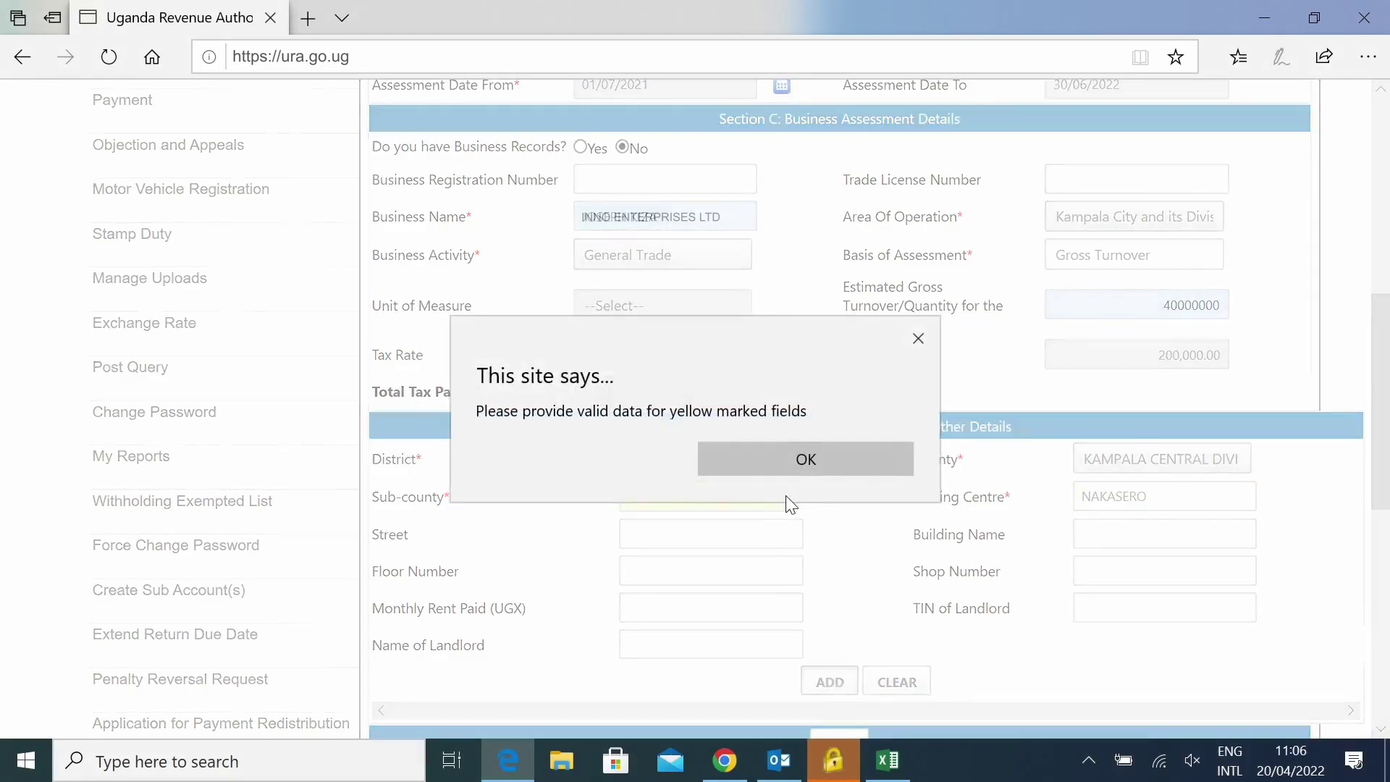
pyautogui.click(814, 459)
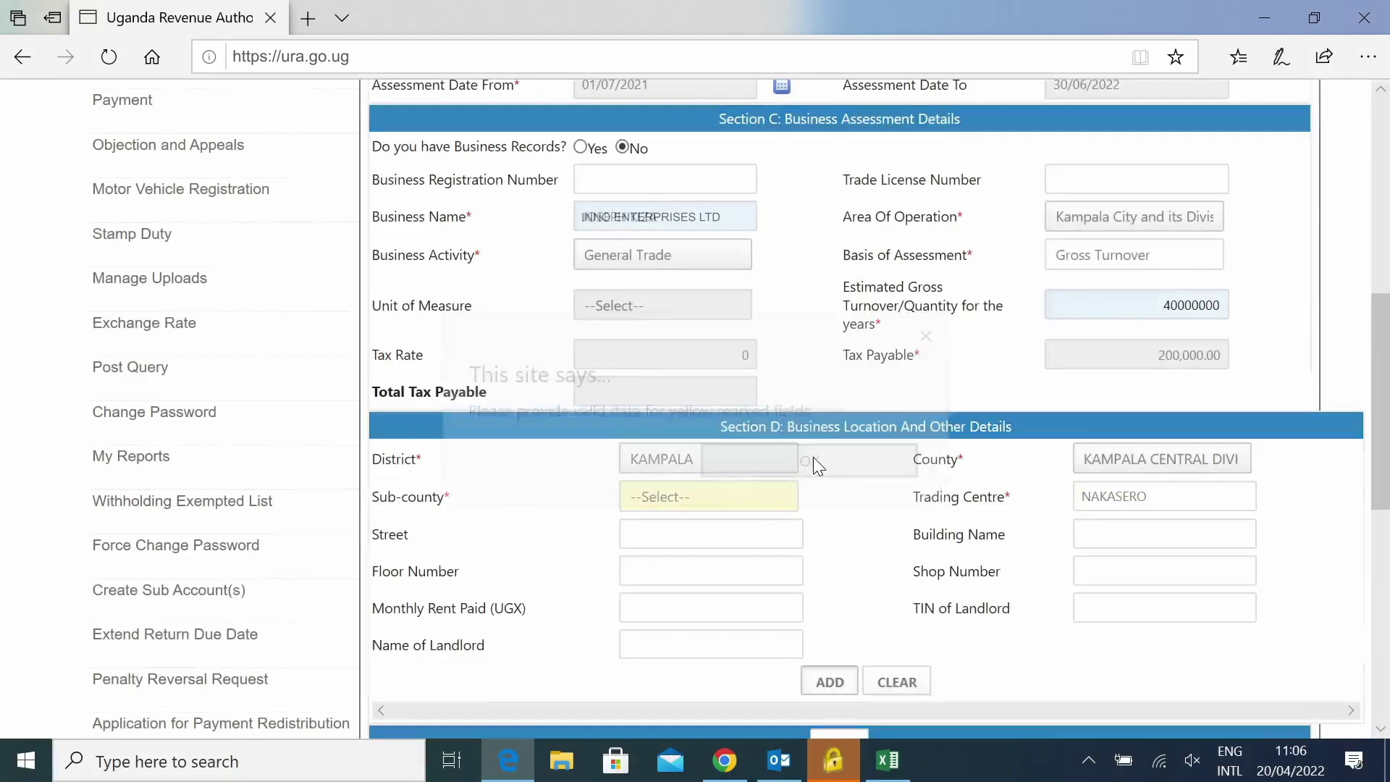
pyautogui.click(668, 503)
pyautogui.click(665, 517)
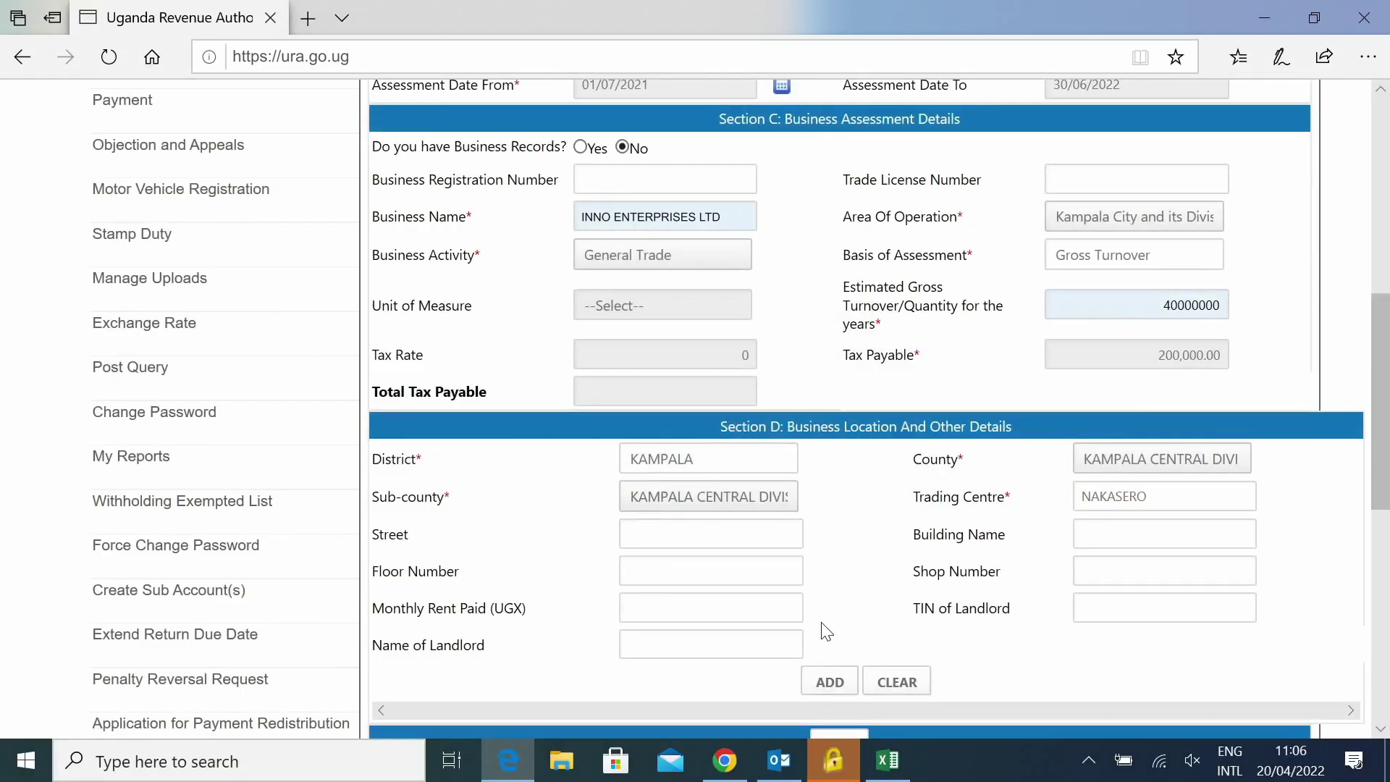
pyautogui.scroll(-3, 840, 616)
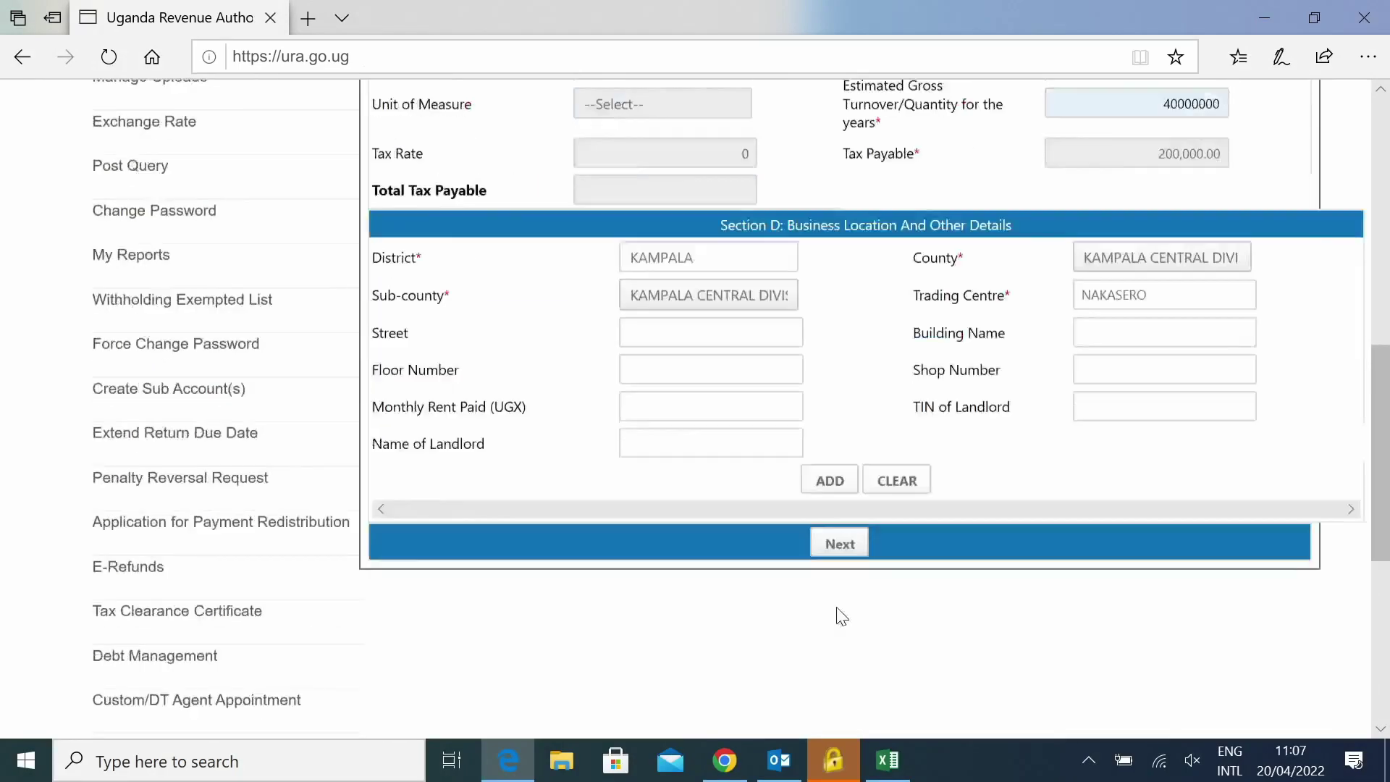
pyautogui.scroll(-3, 840, 616)
# Add the business row, continue to the payment registration page, and enter the verification text
pyautogui.click(835, 290)
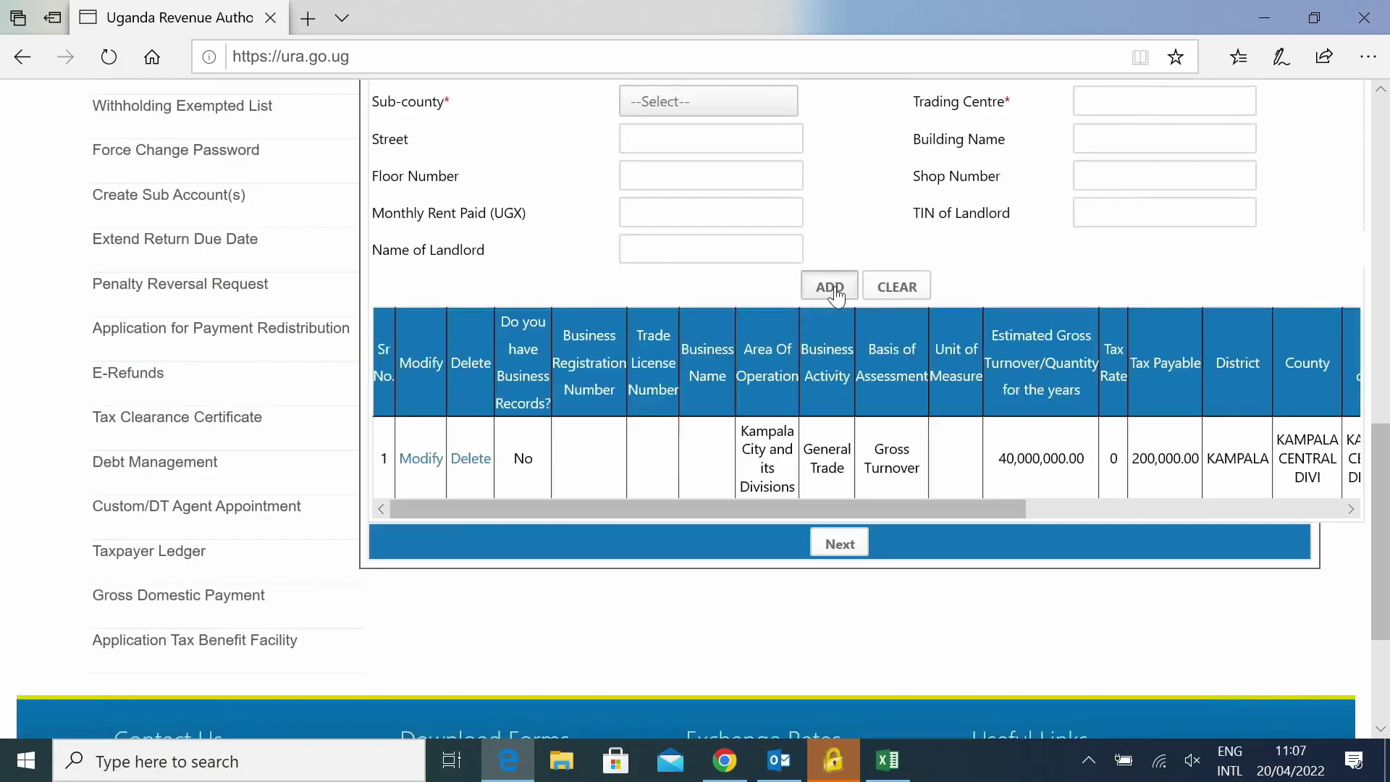
pyautogui.click(844, 554)
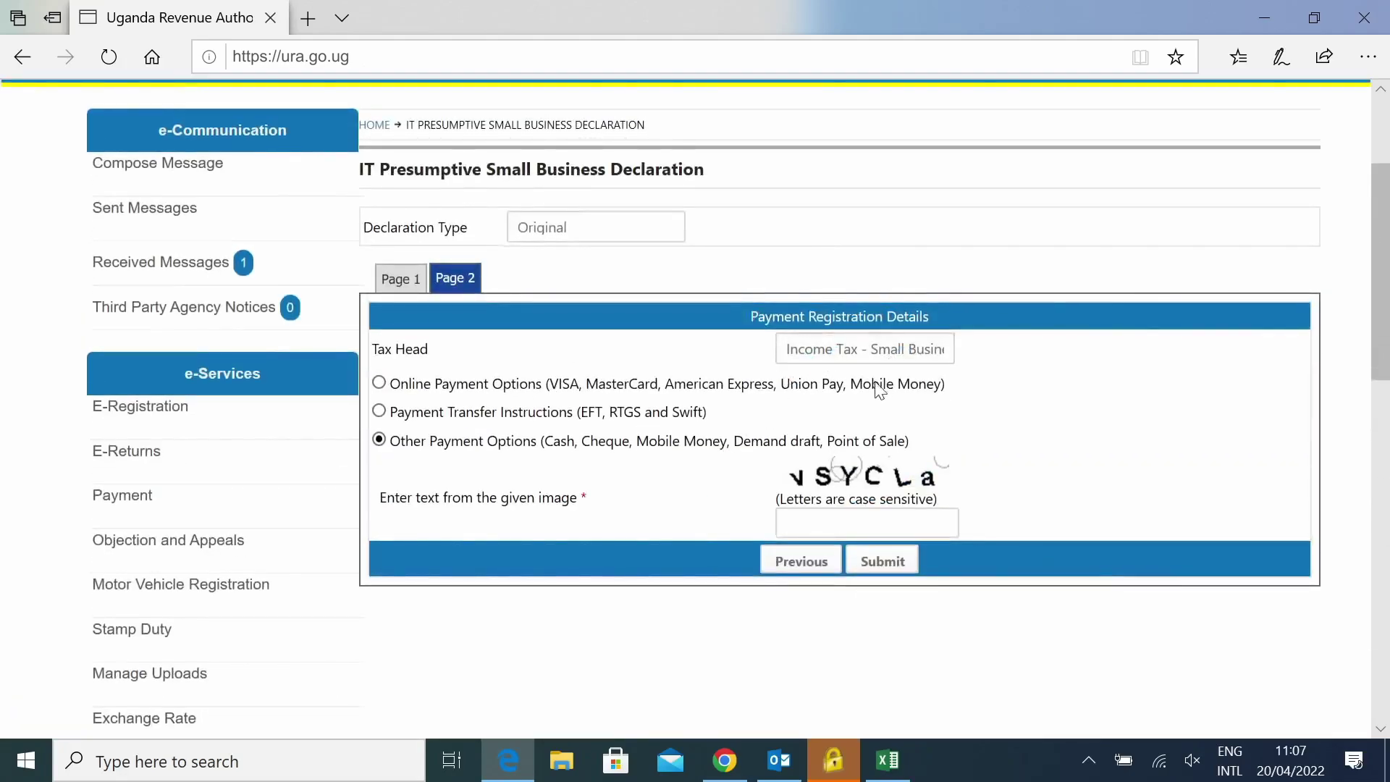
pyautogui.click(793, 518)
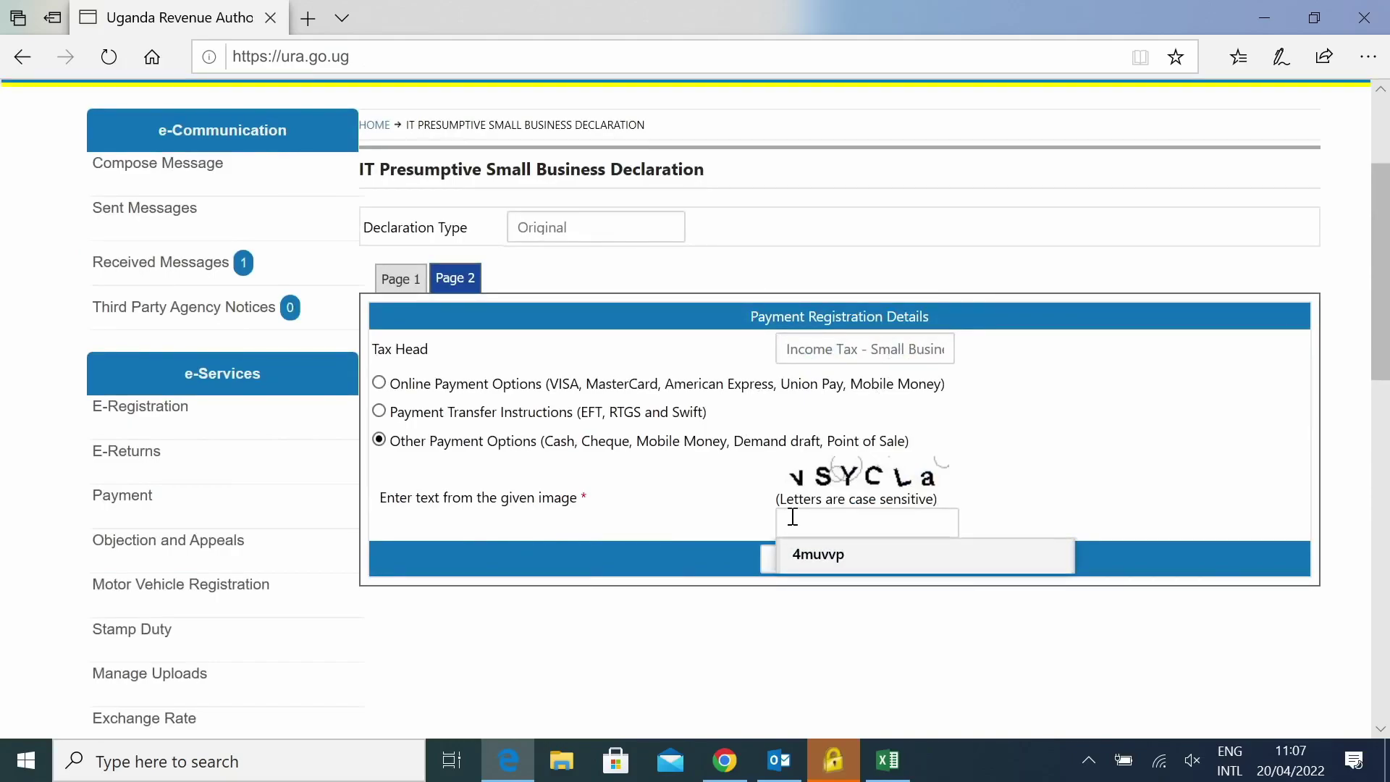
pyautogui.click(793, 518)
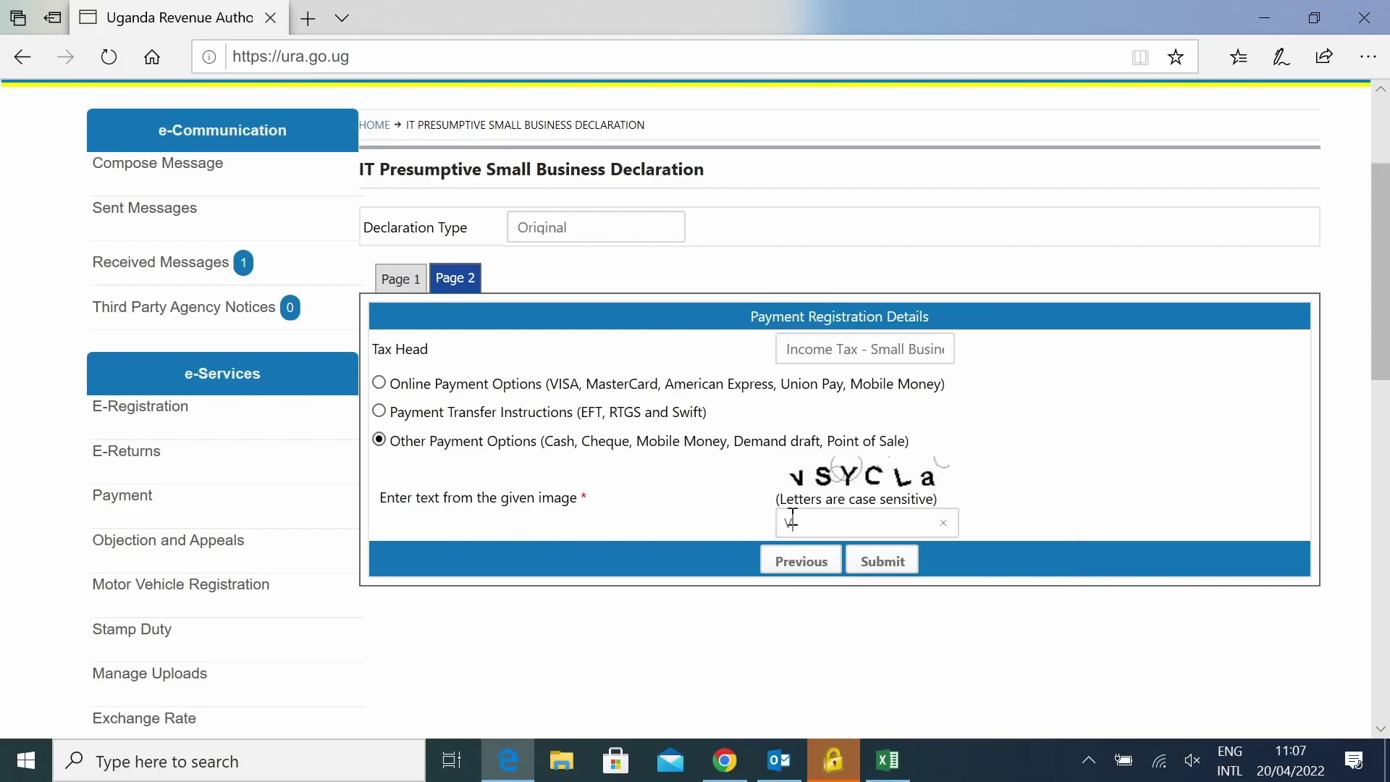
pyautogui.press('BackSpace')
pyautogui.write('v')
# Submit the Income Tax - Small Businesses declaration and confirm the payment registration
pyautogui.click(883, 563)
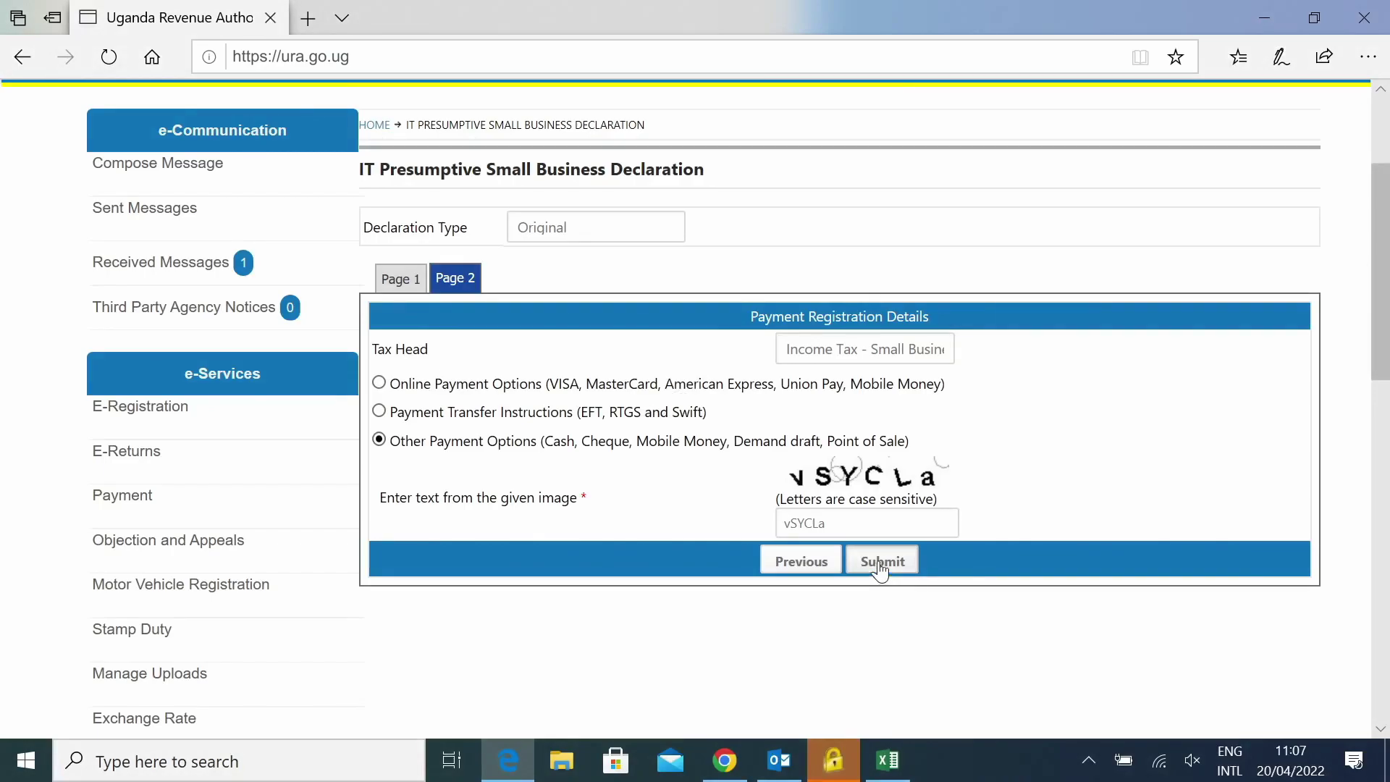
pyautogui.click(882, 571)
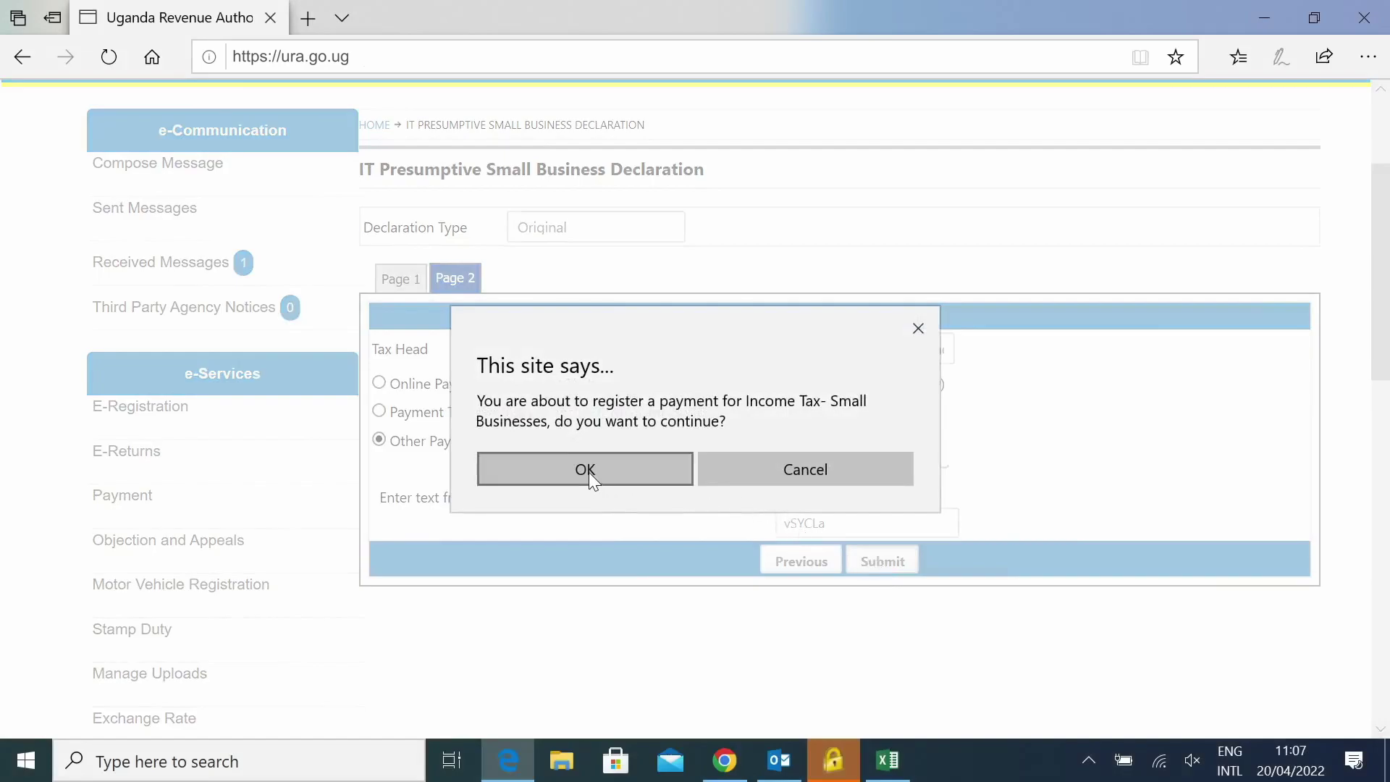
pyautogui.click(584, 469)
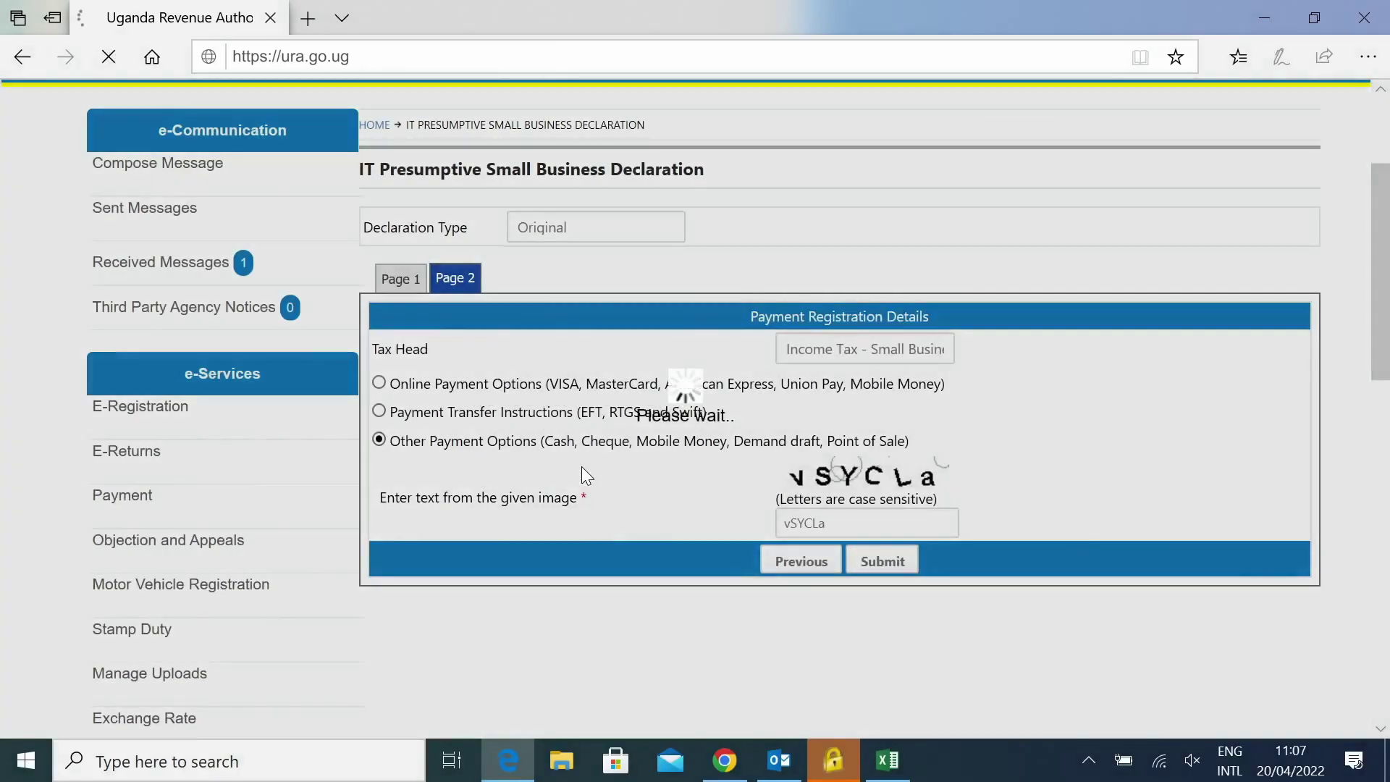